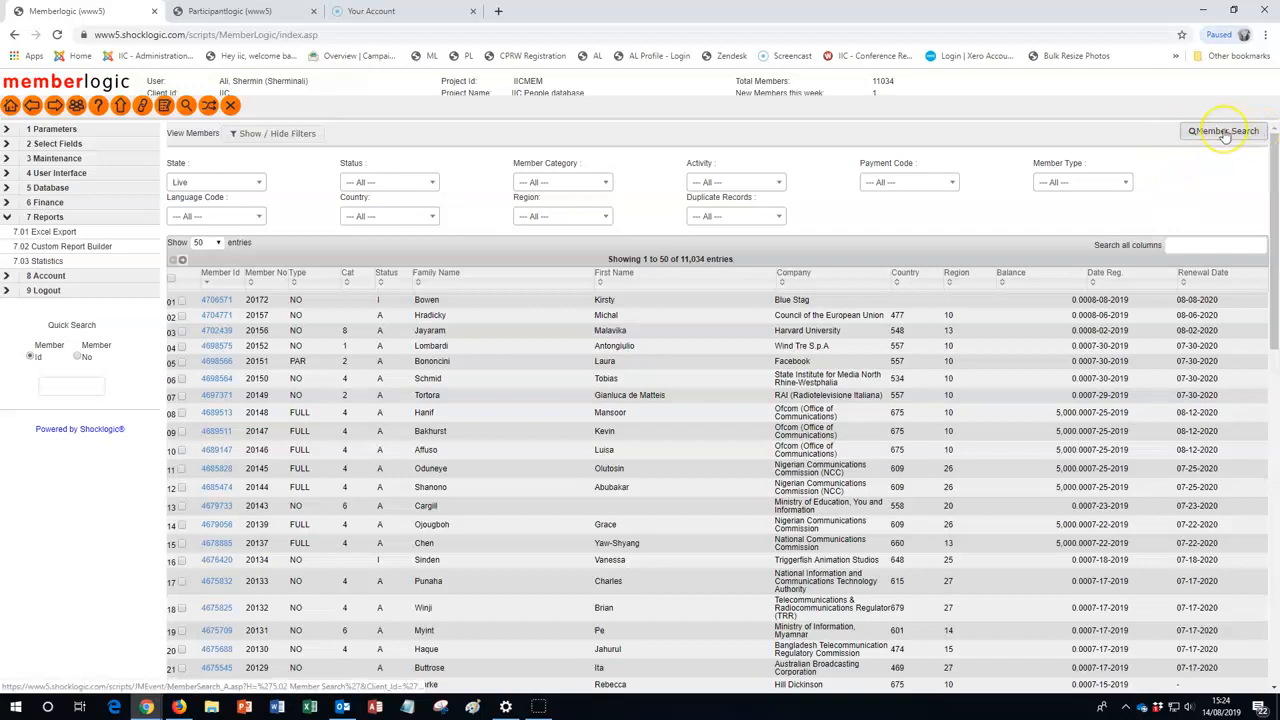
Open the member search and load the saved search speakers_and_delegates
click(1224, 132)
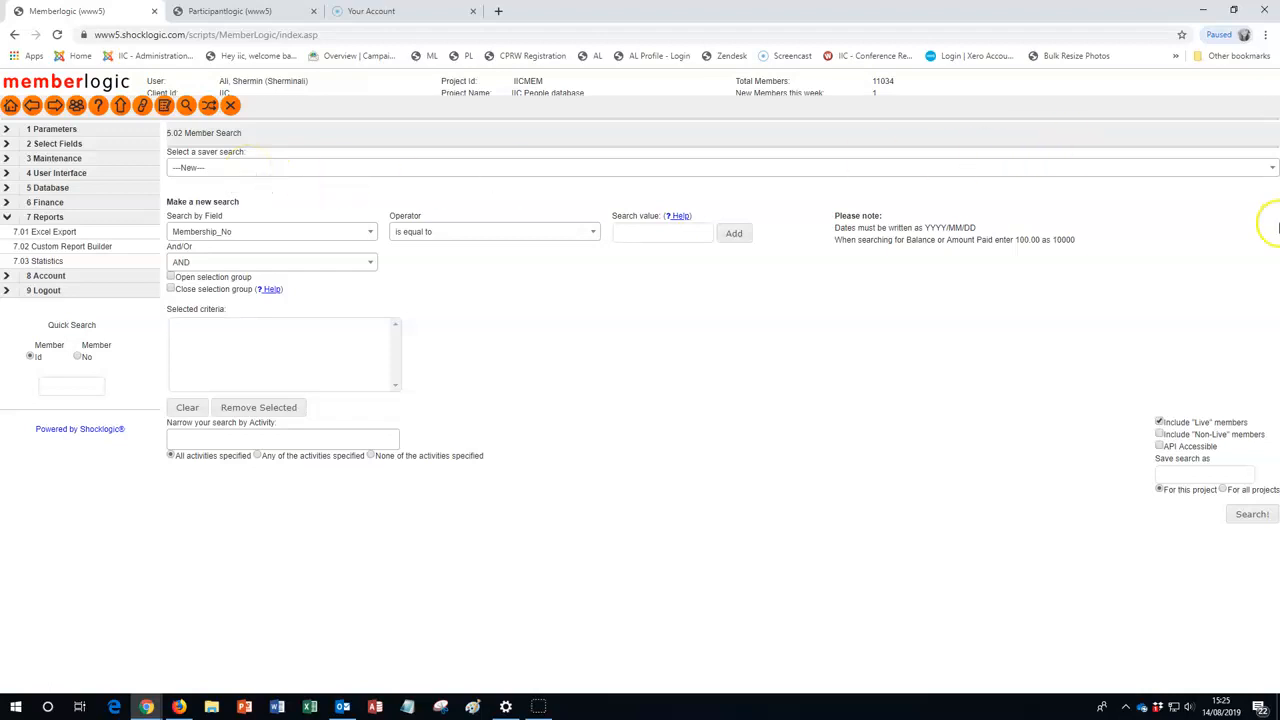
click(1269, 171)
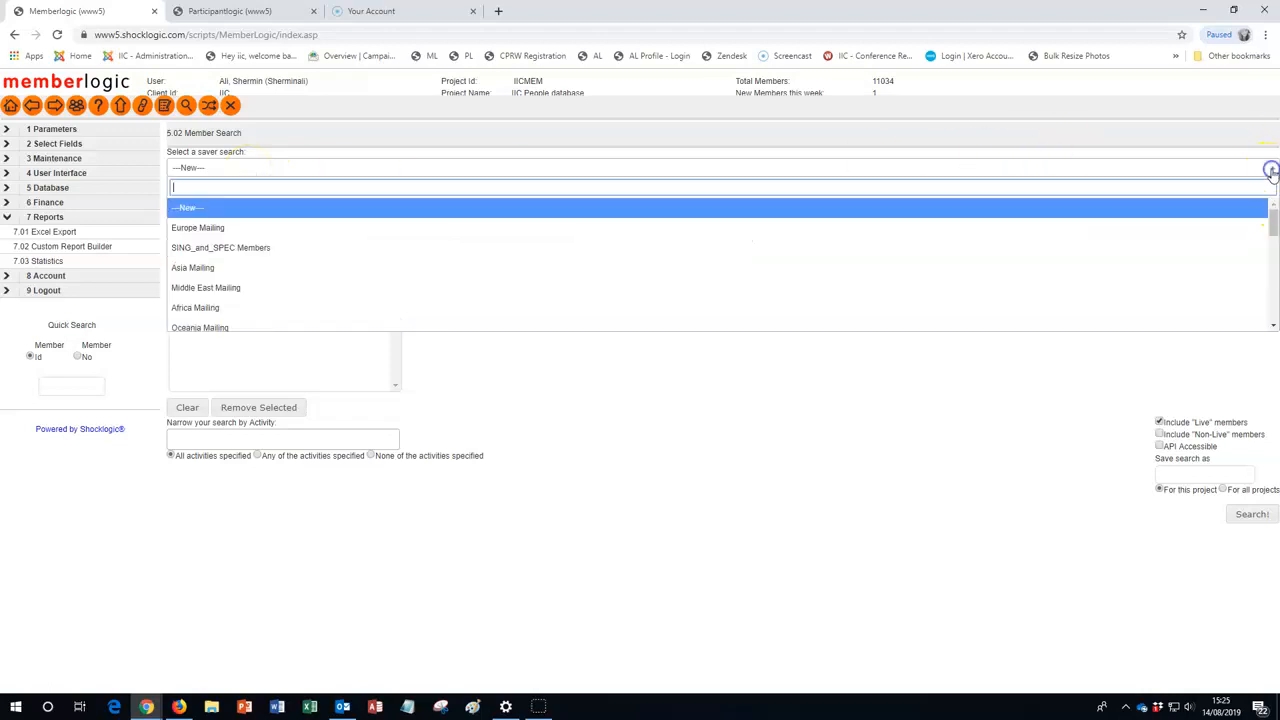
drag(1271, 228, 1273, 305)
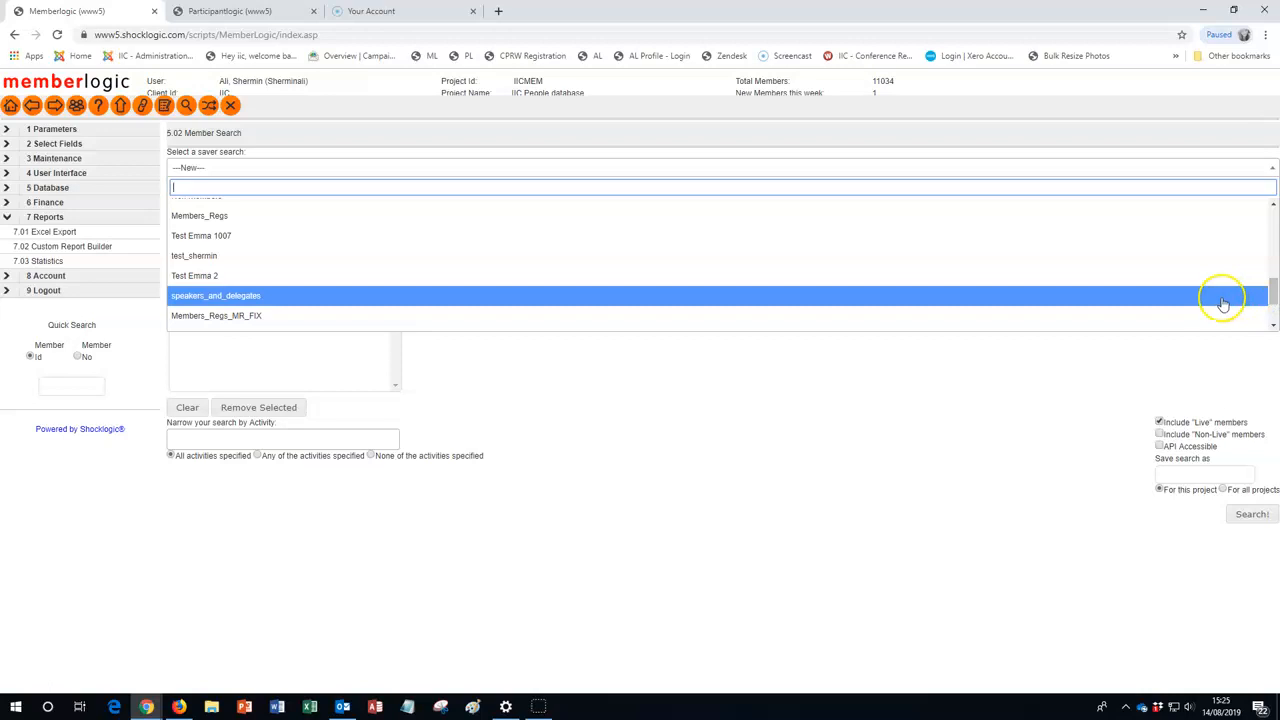
click(1223, 297)
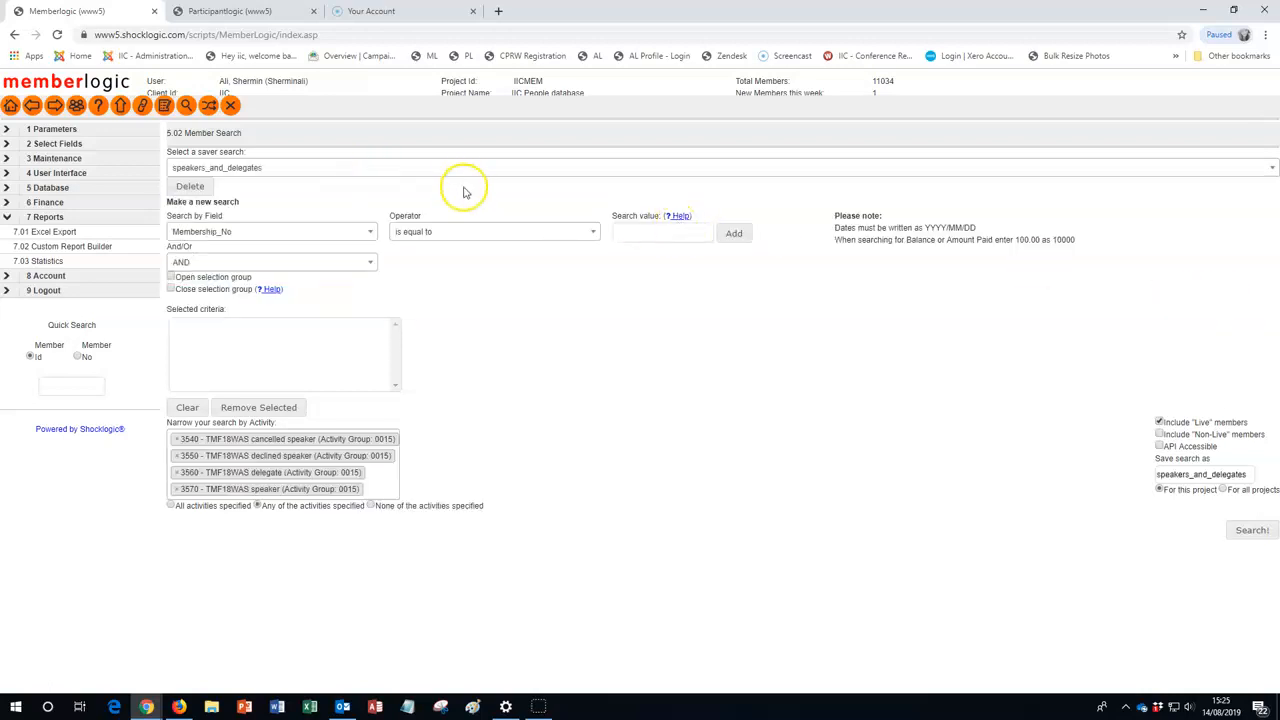
Remove all four TMF18WAS activities from the search's activity filter
drag(240, 452, 180, 445)
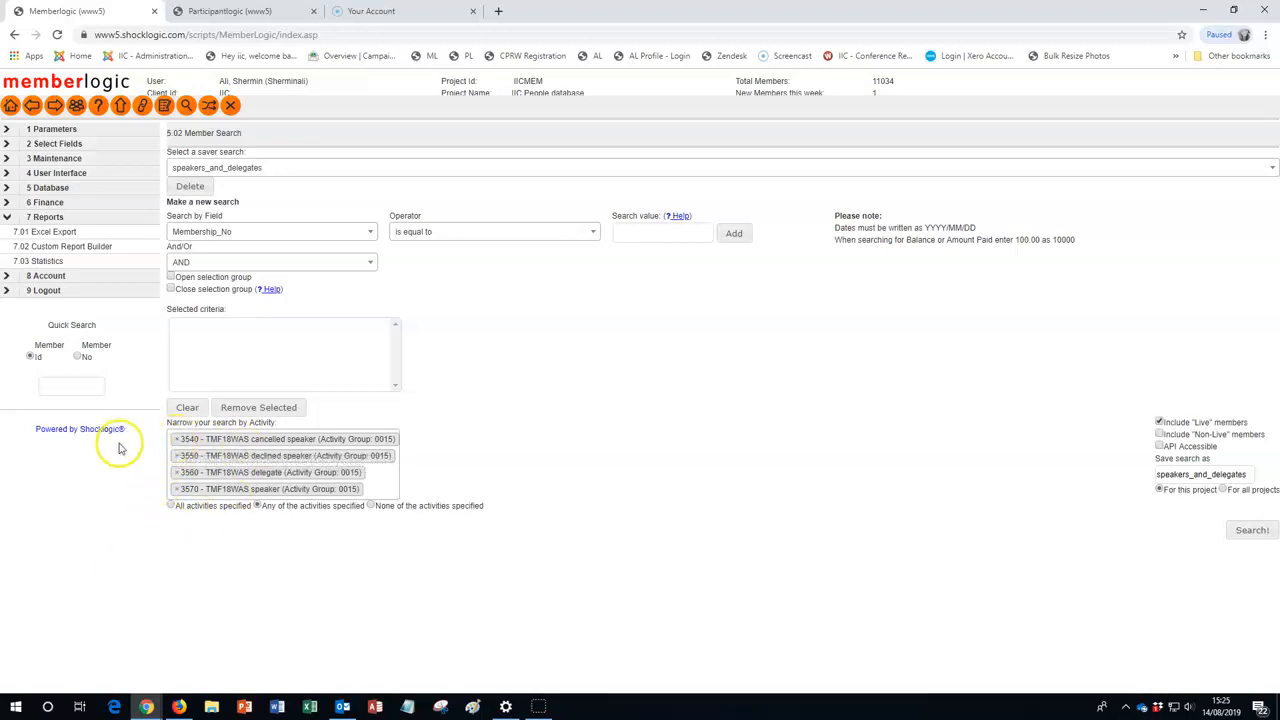
click(177, 440)
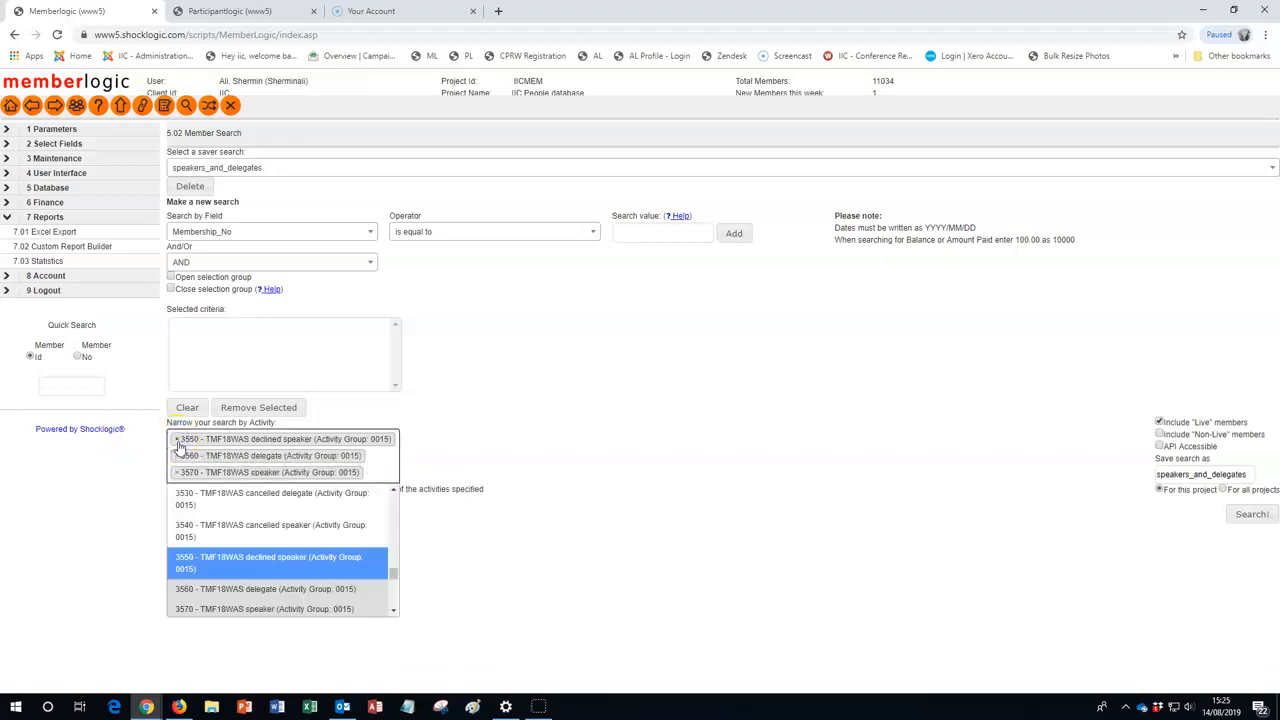
click(177, 440)
click(177, 440)
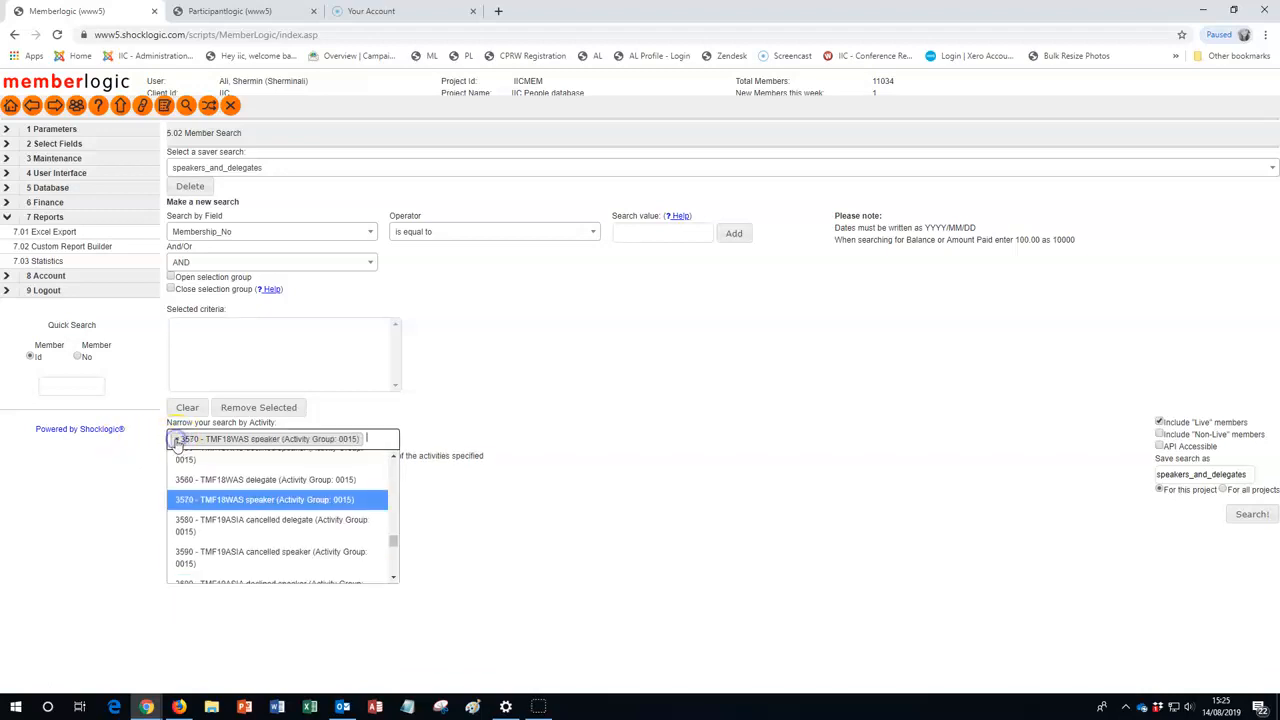
click(177, 440)
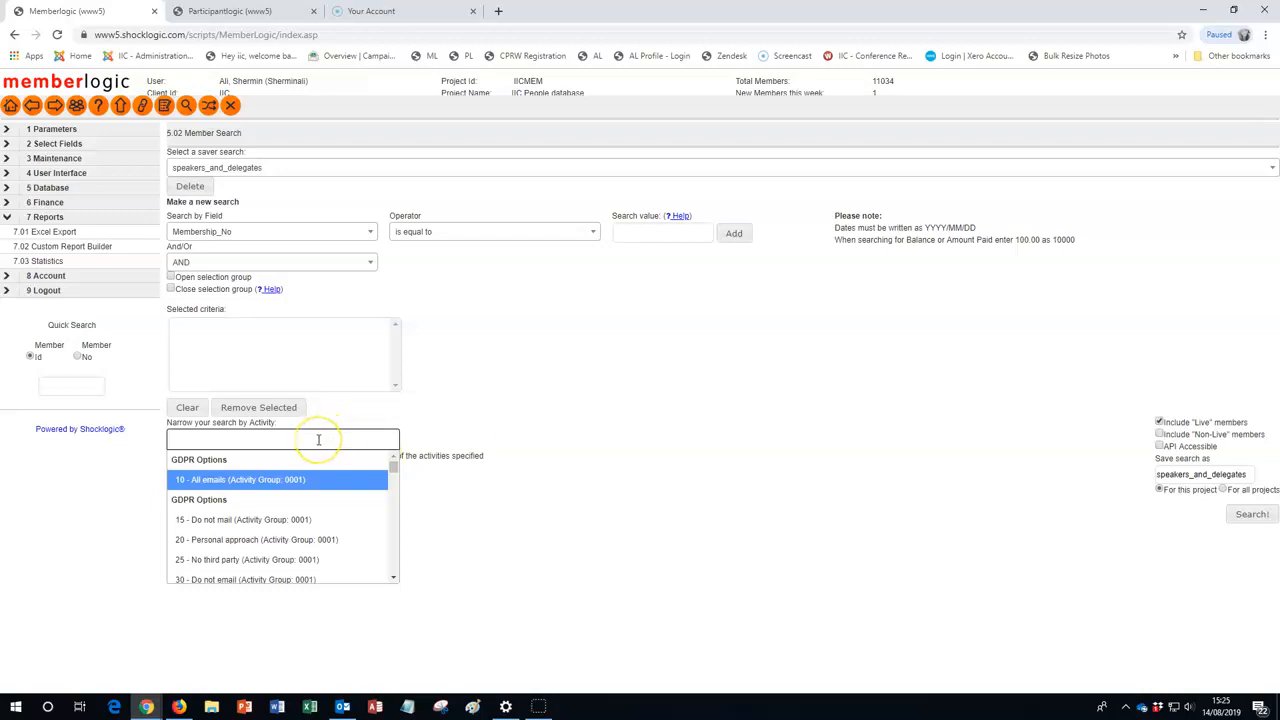
Add the activities 3540 - TMF18WAS cancelled speaker and 3550 - TMF18WAS declined speaker to the activity filter
text(mf18w)
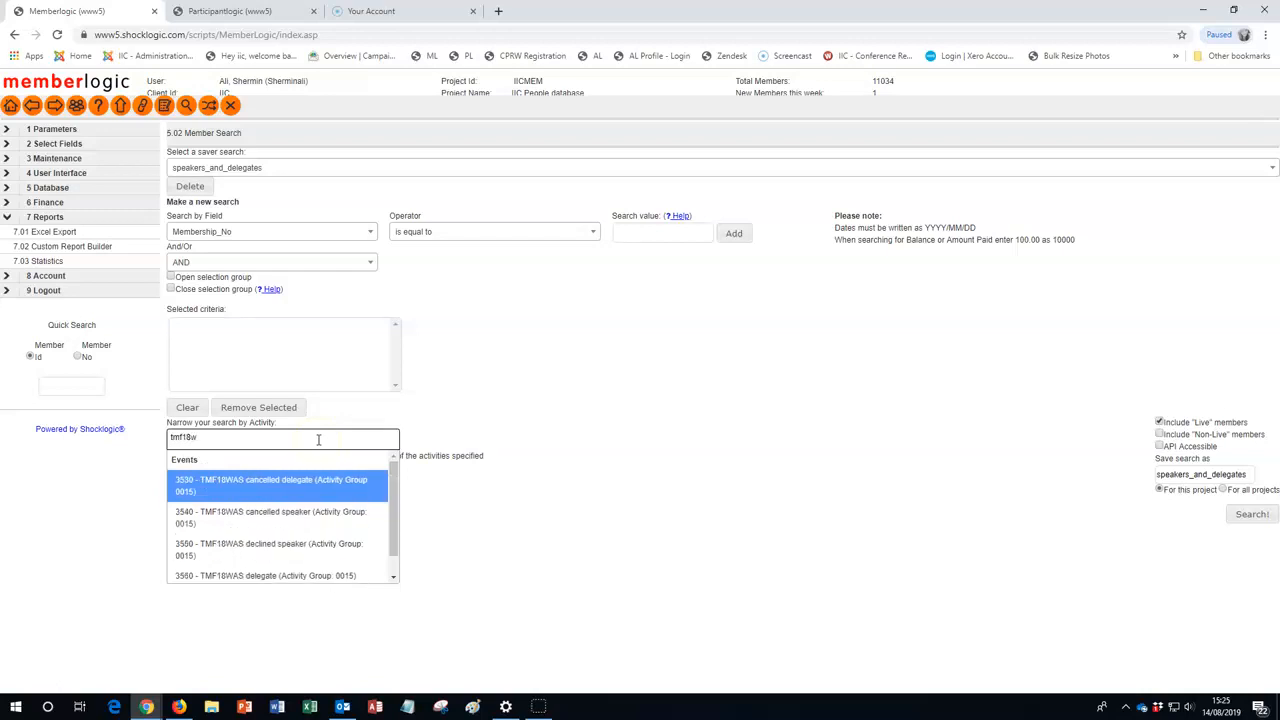
click(278, 519)
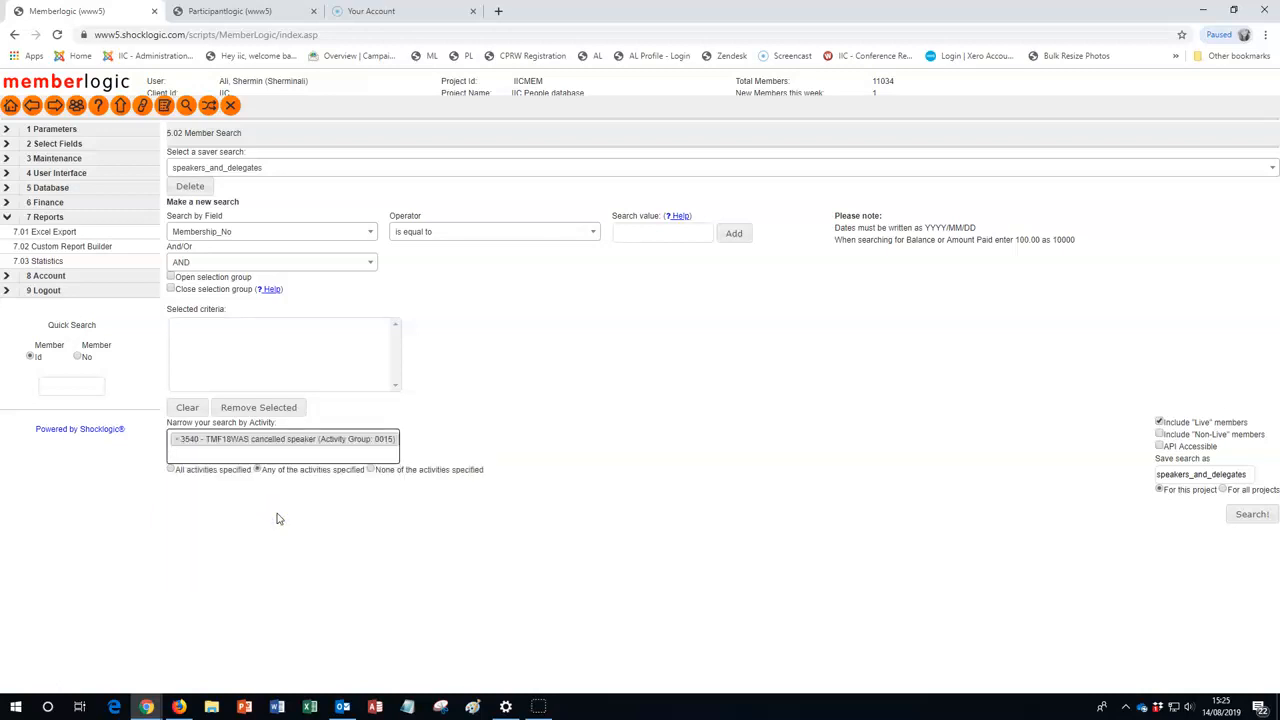
text(tm)
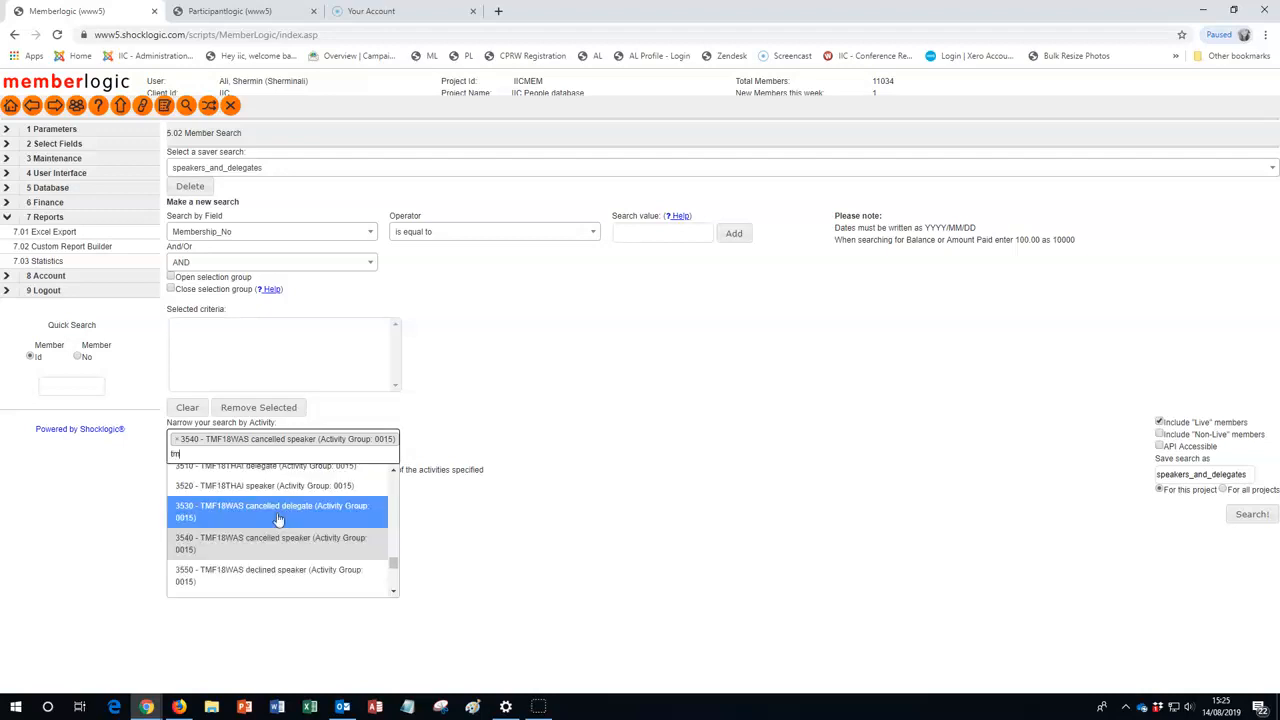
text(f18)
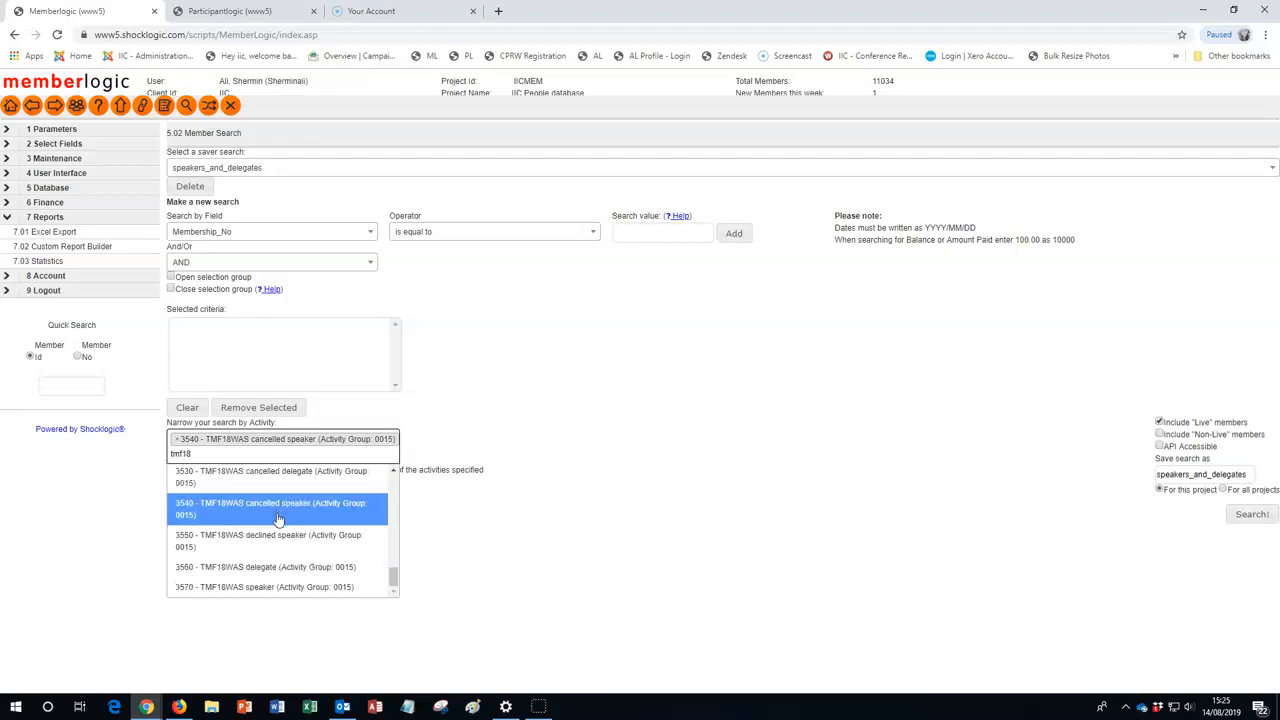
text(w)
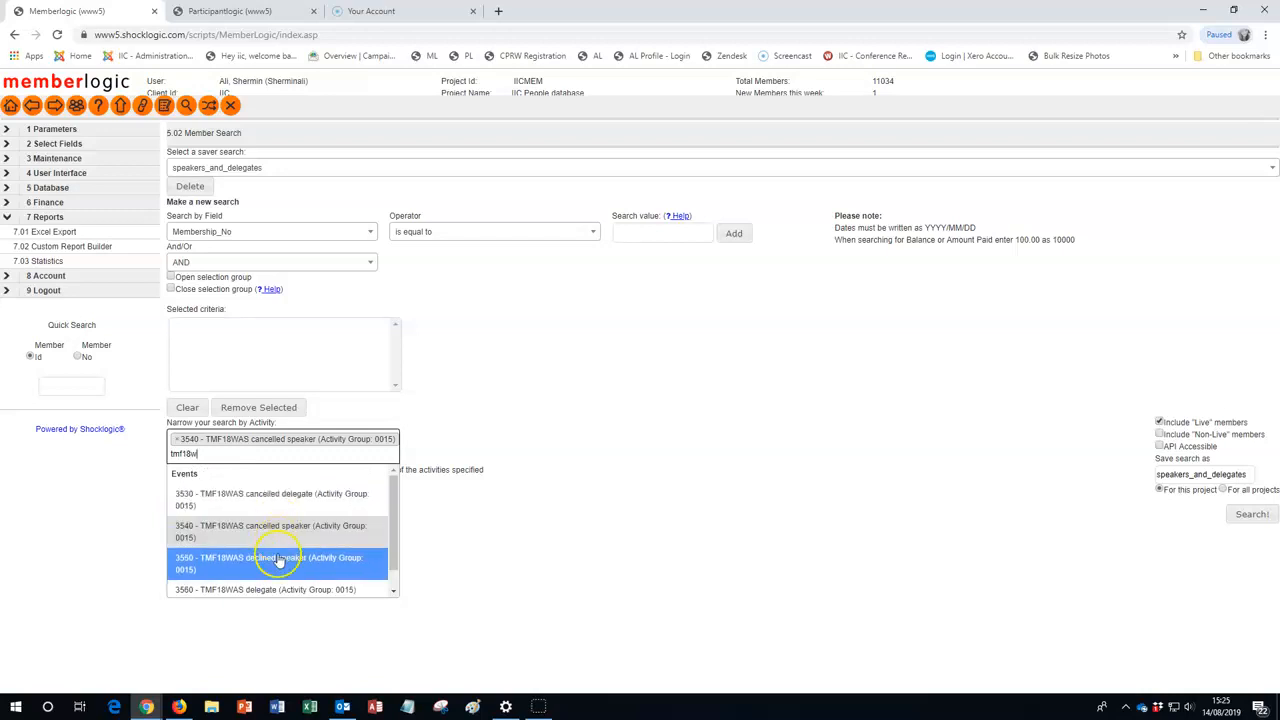
click(280, 561)
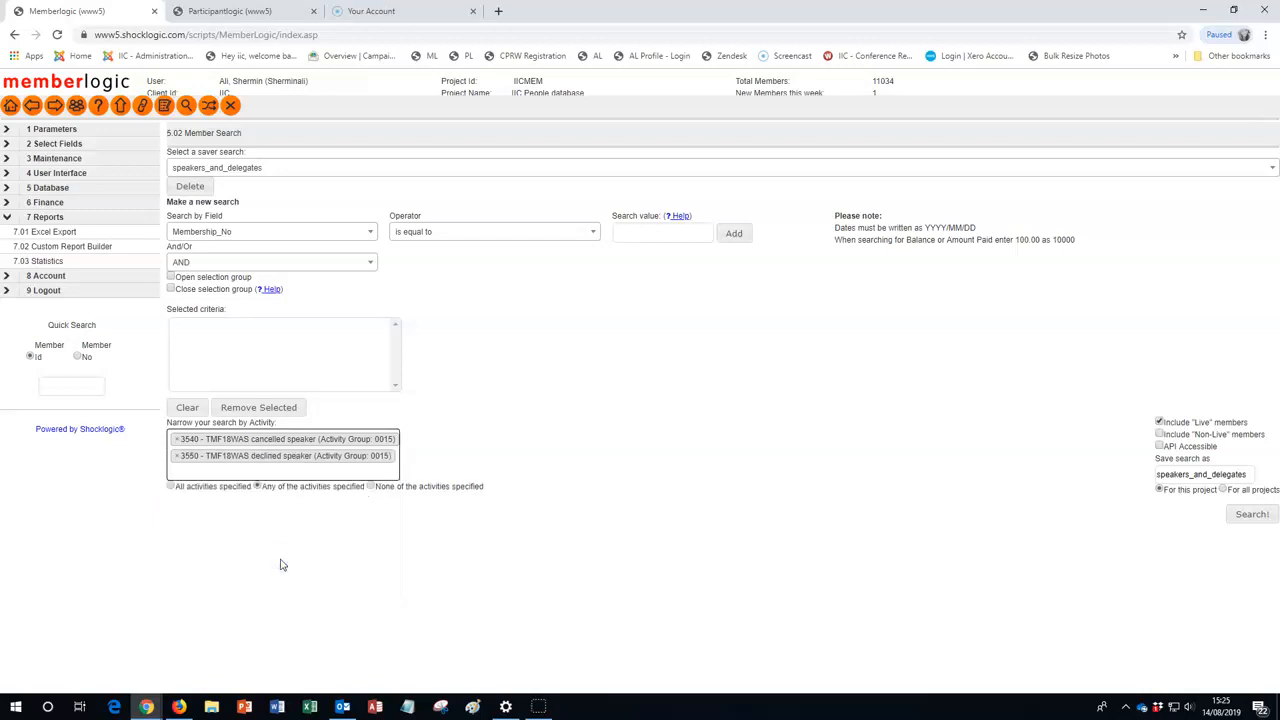
Add the activities 3560 - TMF18WAS delegate and 3570 - TMF18WAS speaker to the activity filter
text(tm)
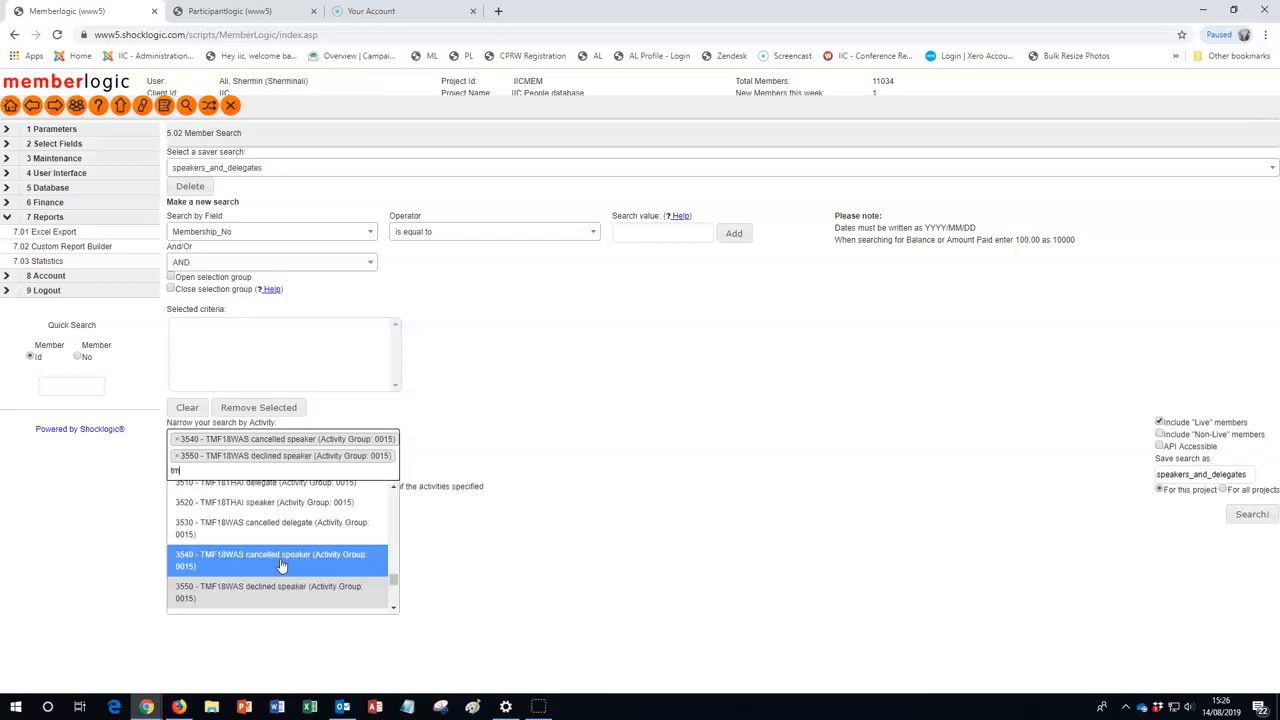
text(f18w)
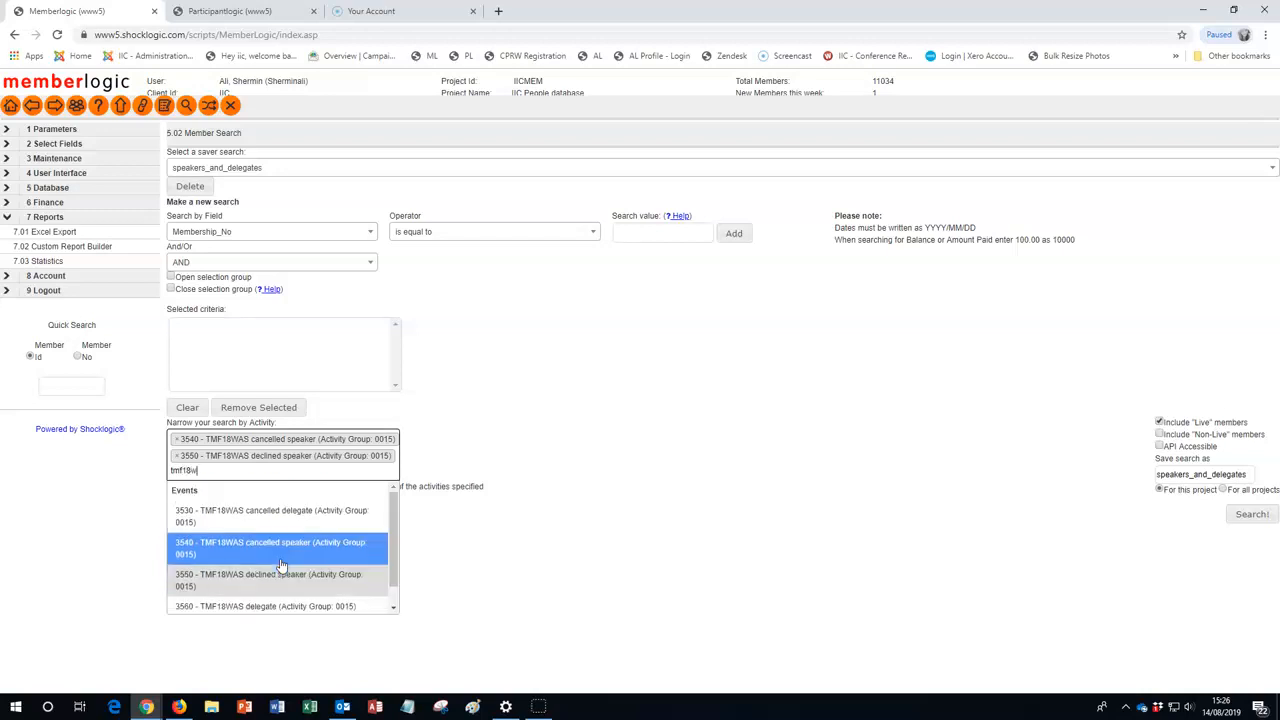
click(391, 606)
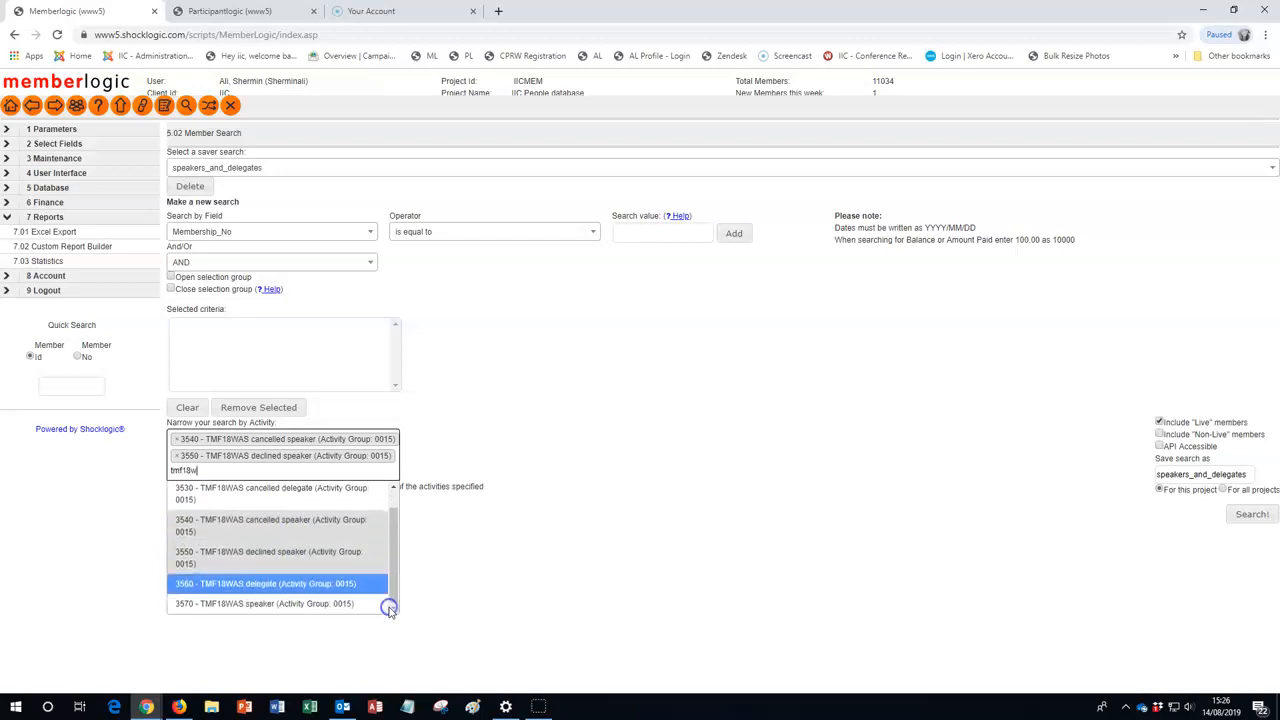
click(341, 586)
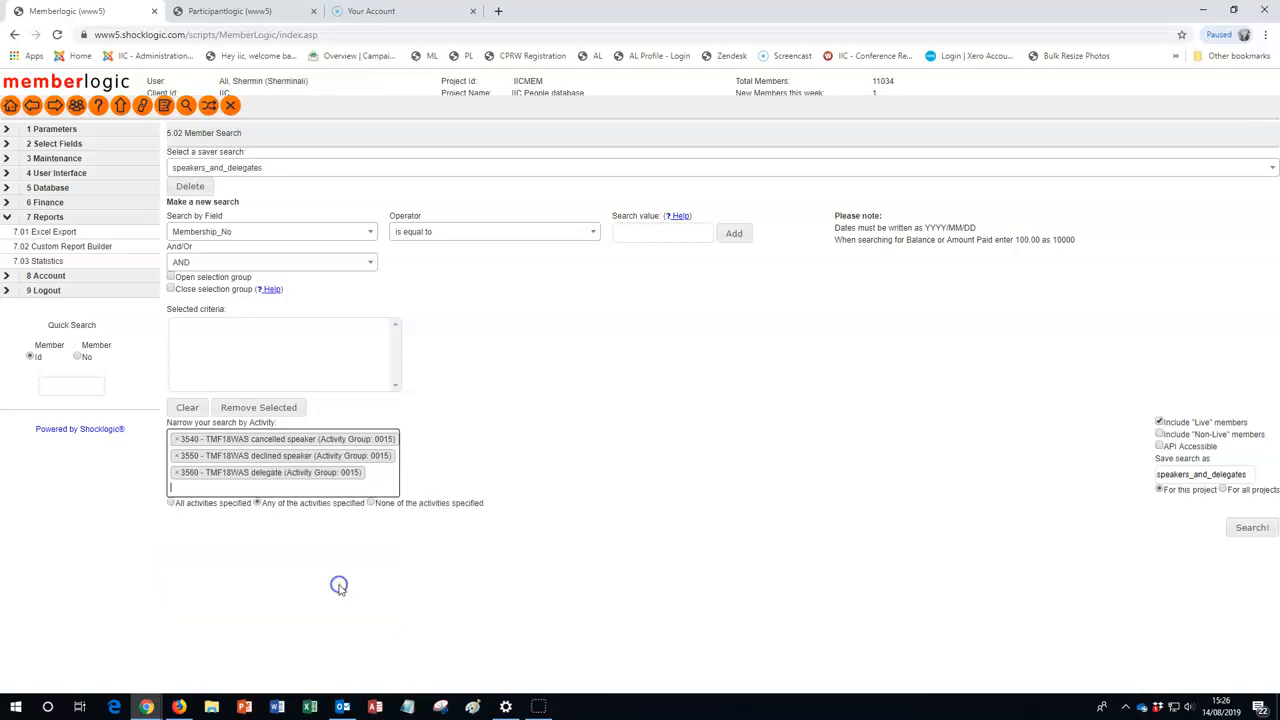
click(257, 487)
text(tmf18w)
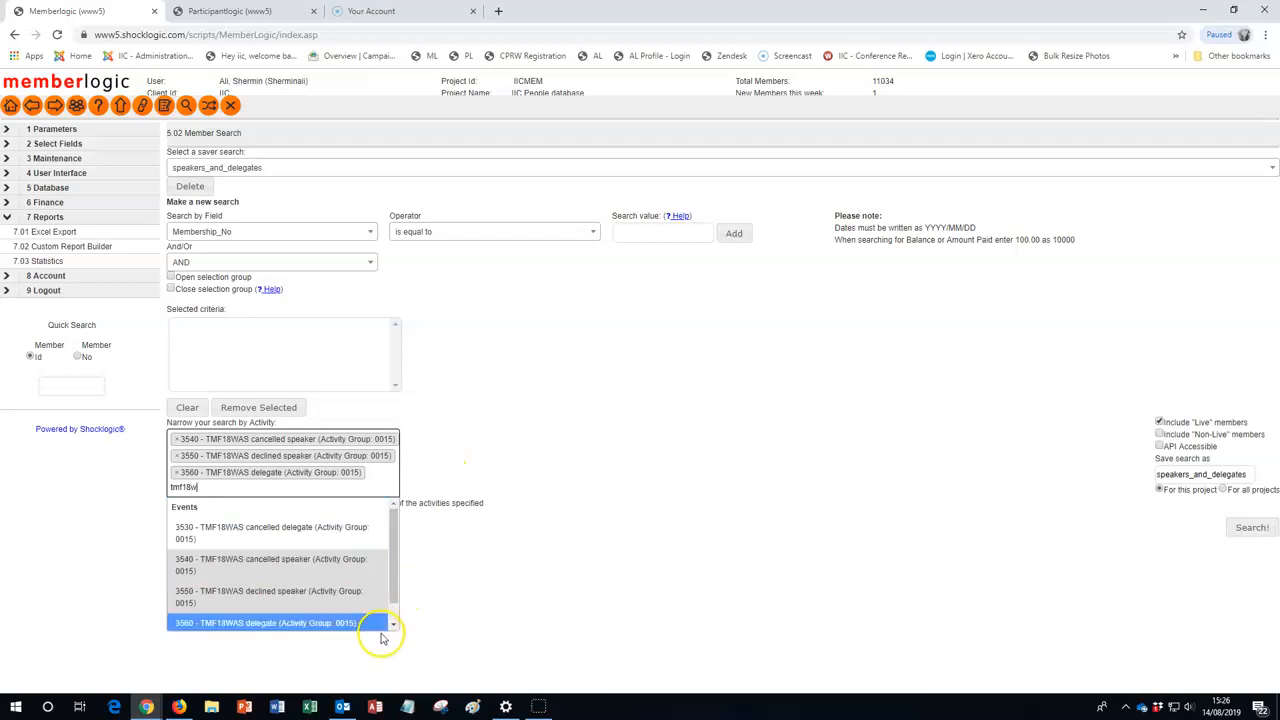
click(393, 625)
click(349, 621)
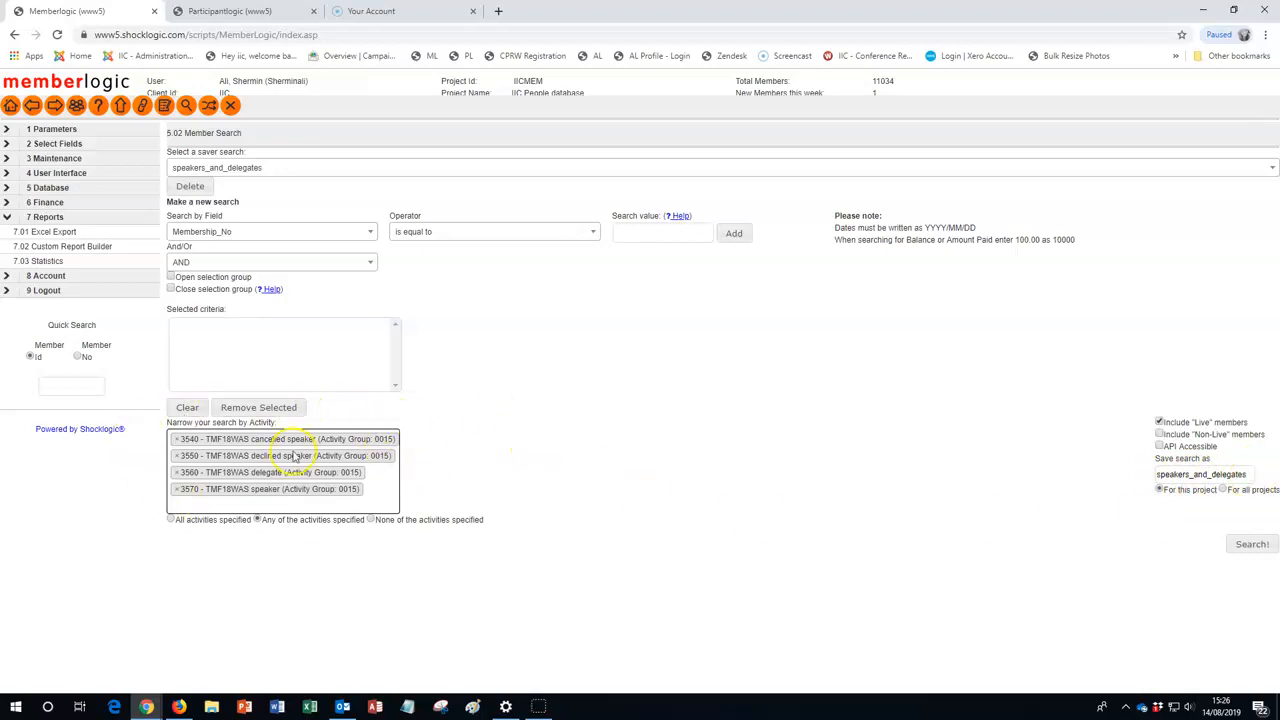
Run the member search and select every record in the results with All entries shown
click(1246, 544)
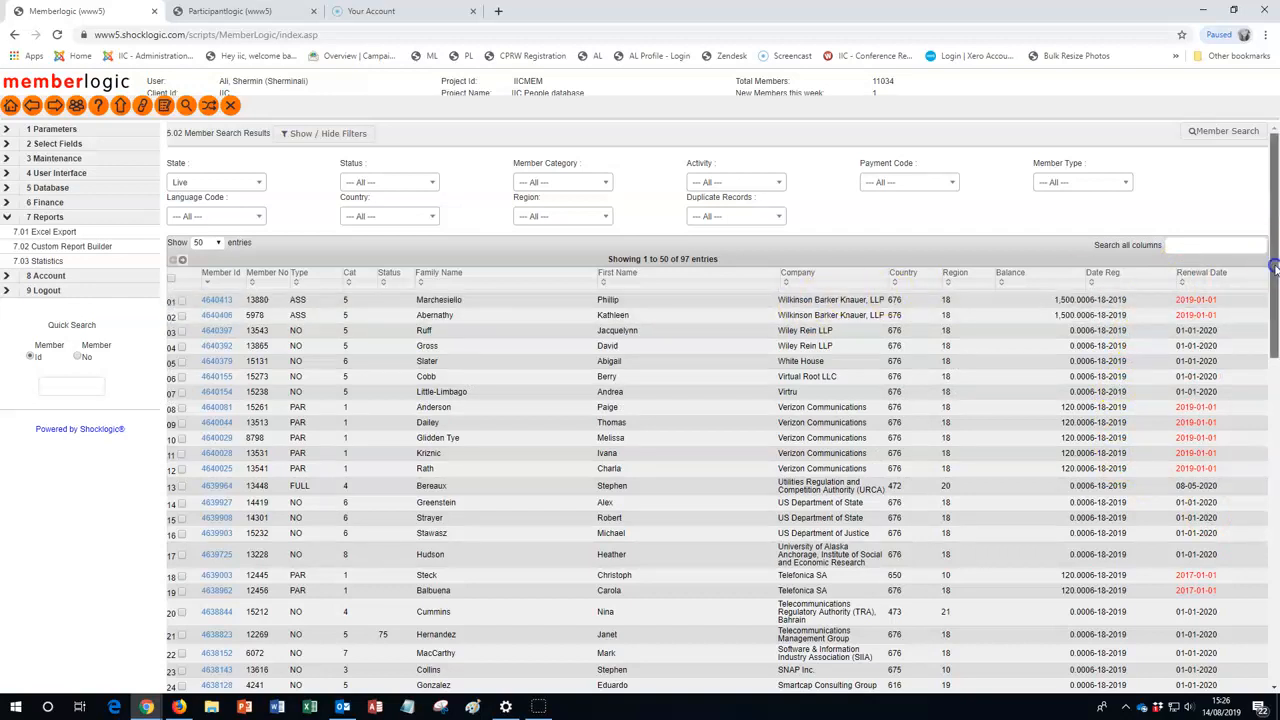
click(218, 243)
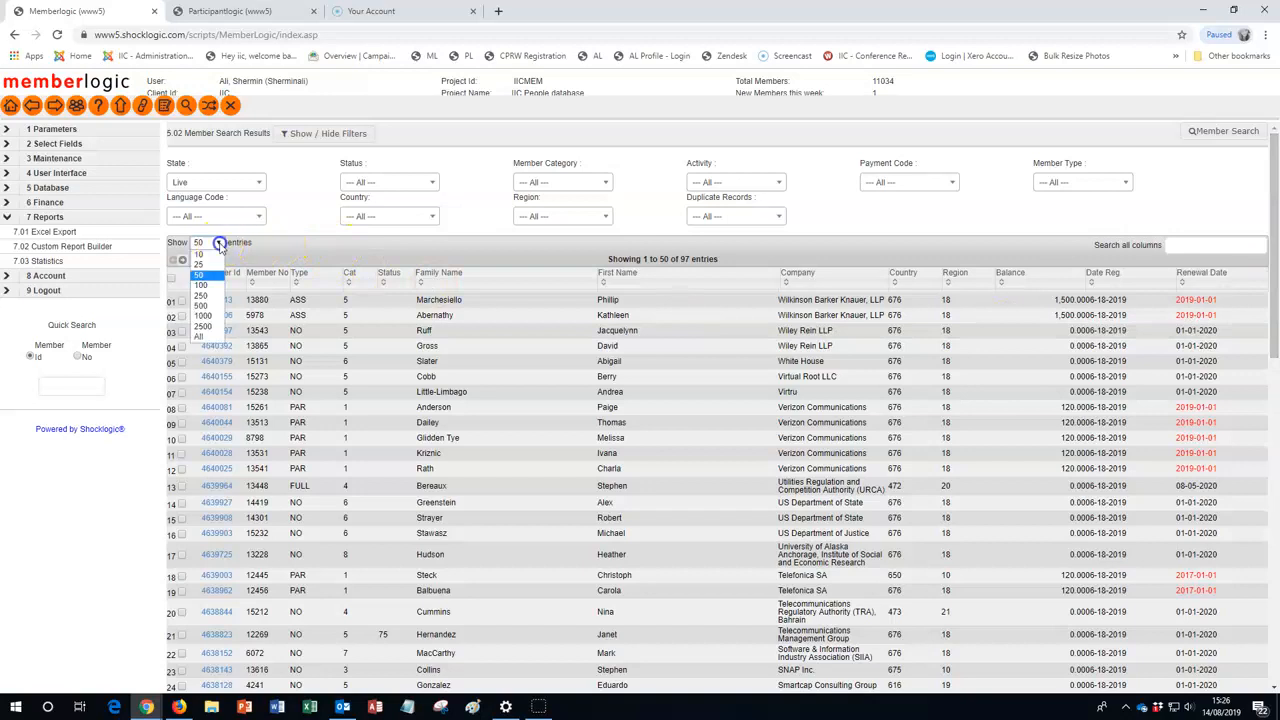
click(207, 340)
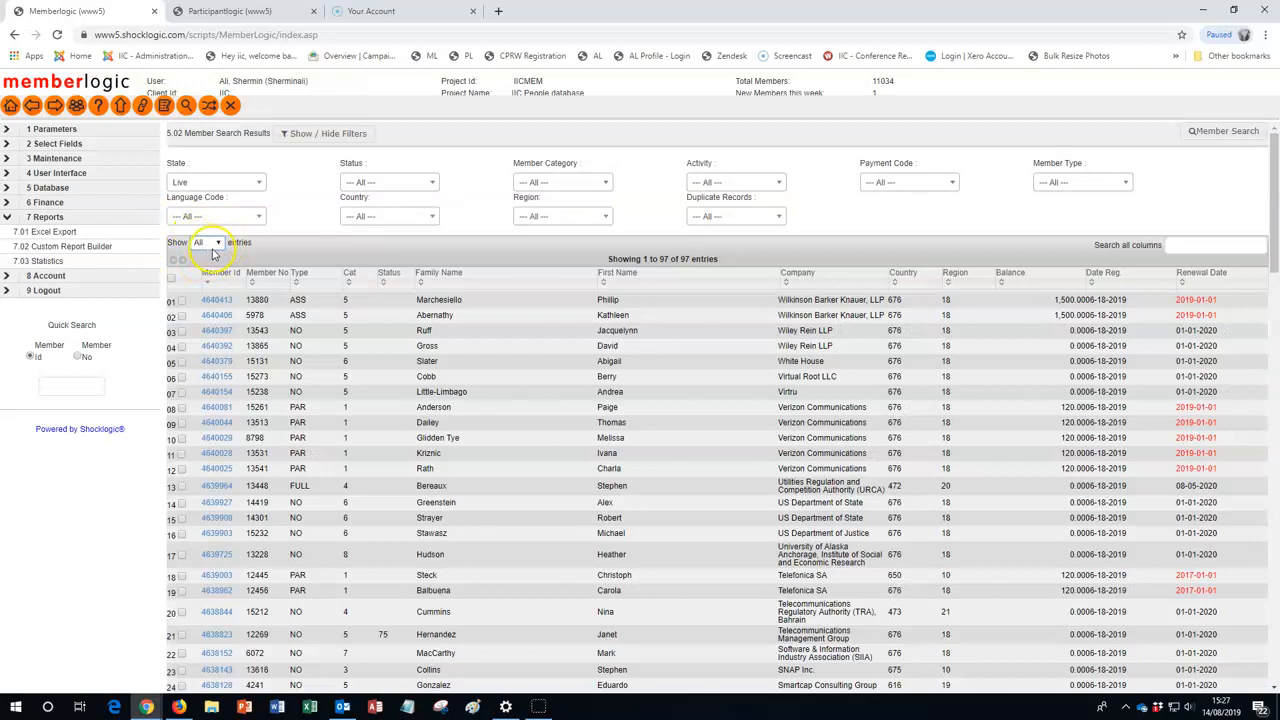
click(171, 279)
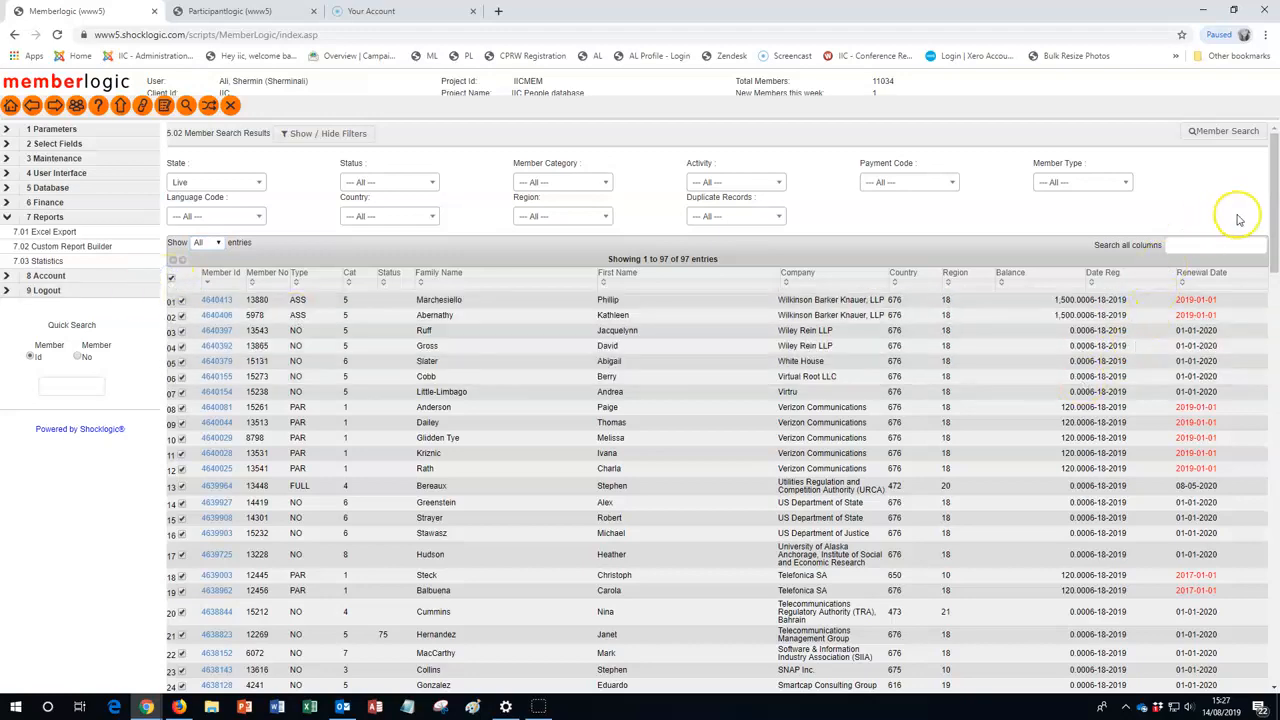
Generate the TMF18Washington custom report for the selected members
drag(1273, 232, 1276, 641)
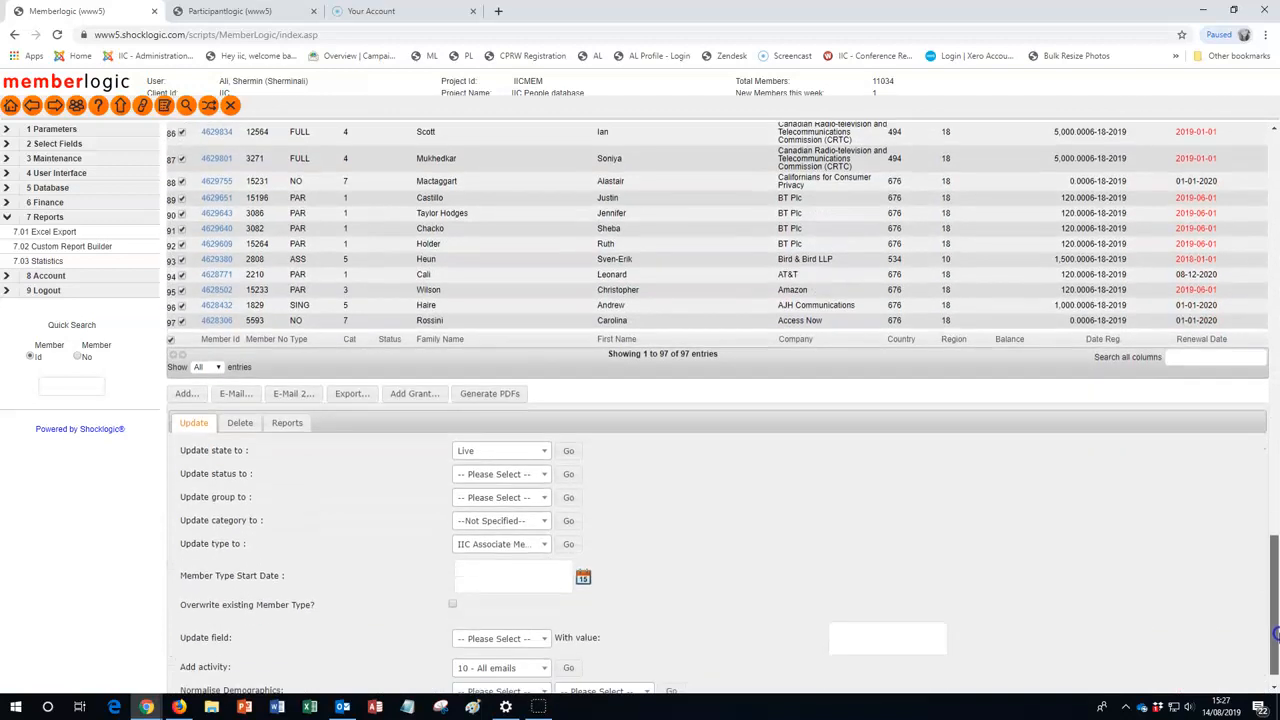
click(287, 424)
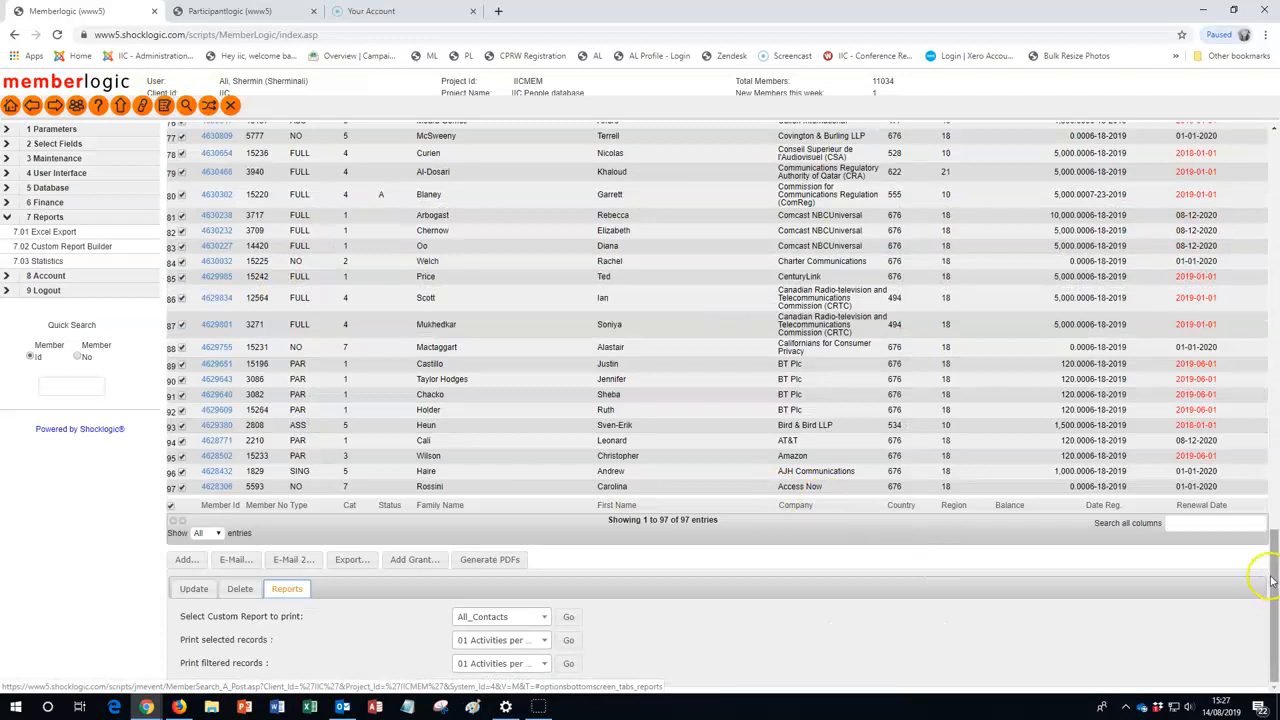
click(545, 617)
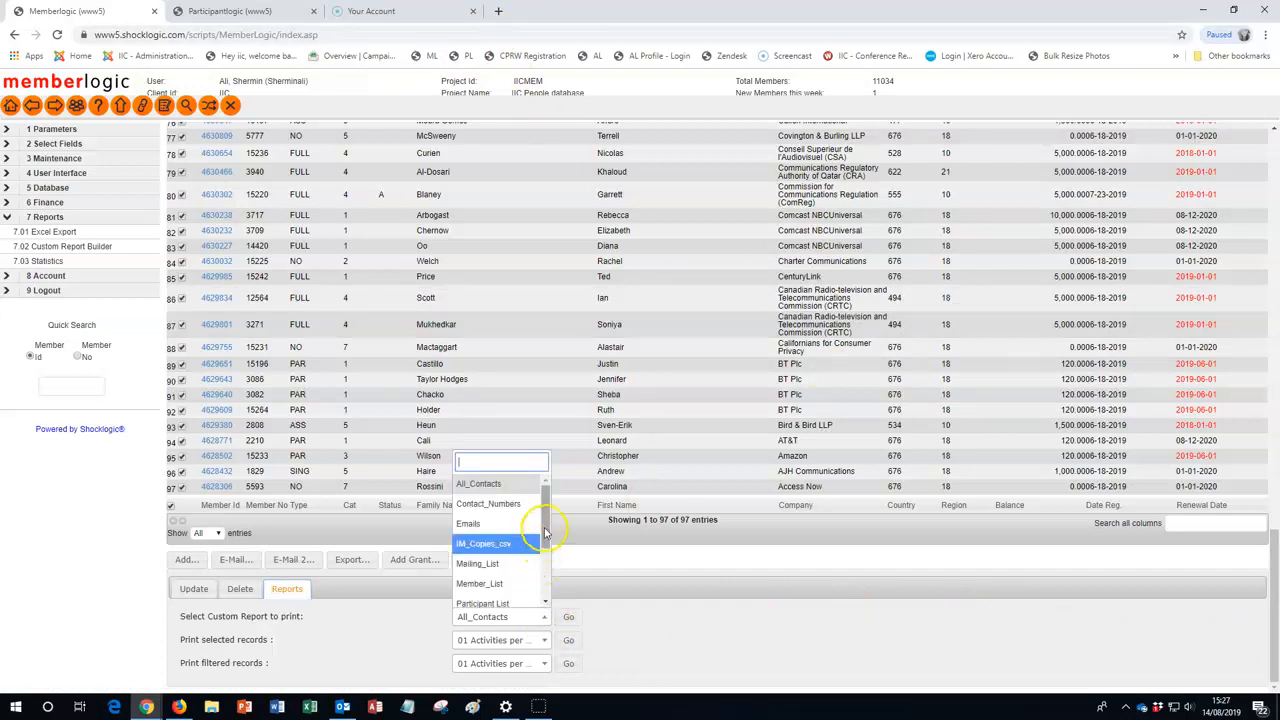
scroll(544, 551, down, 1)
scroll(544, 551, down, 1)
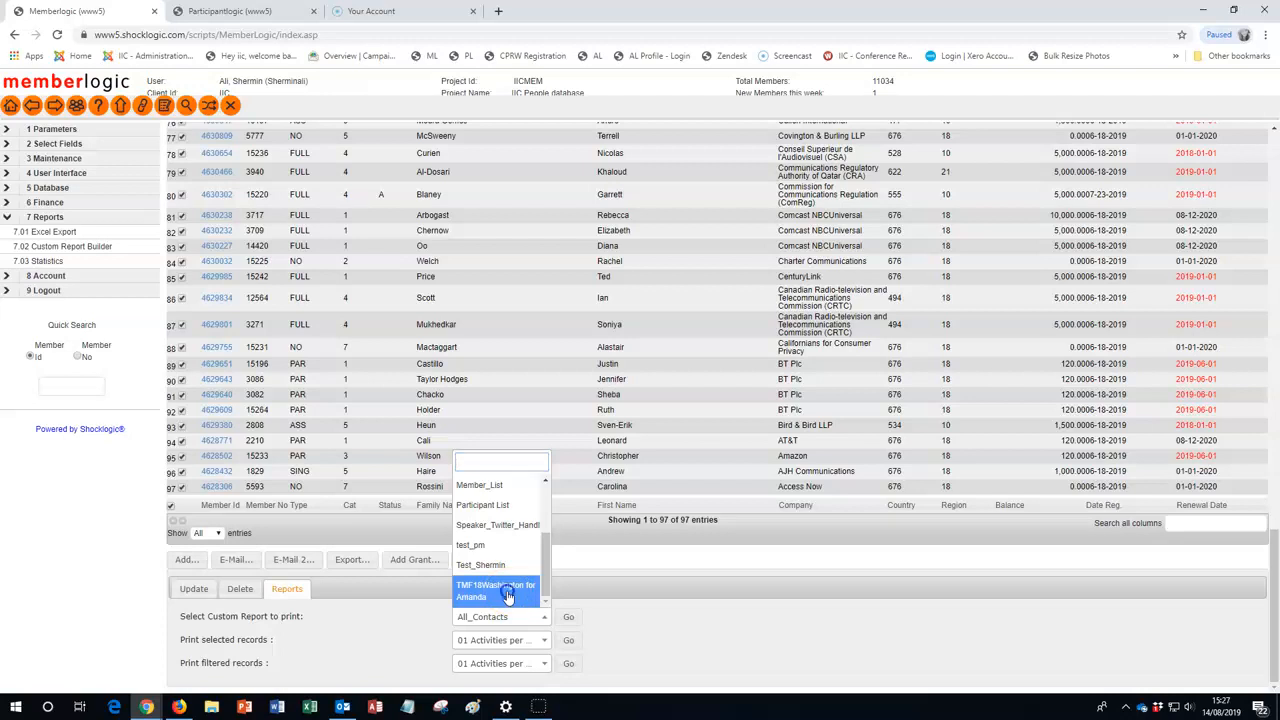
click(508, 597)
click(570, 620)
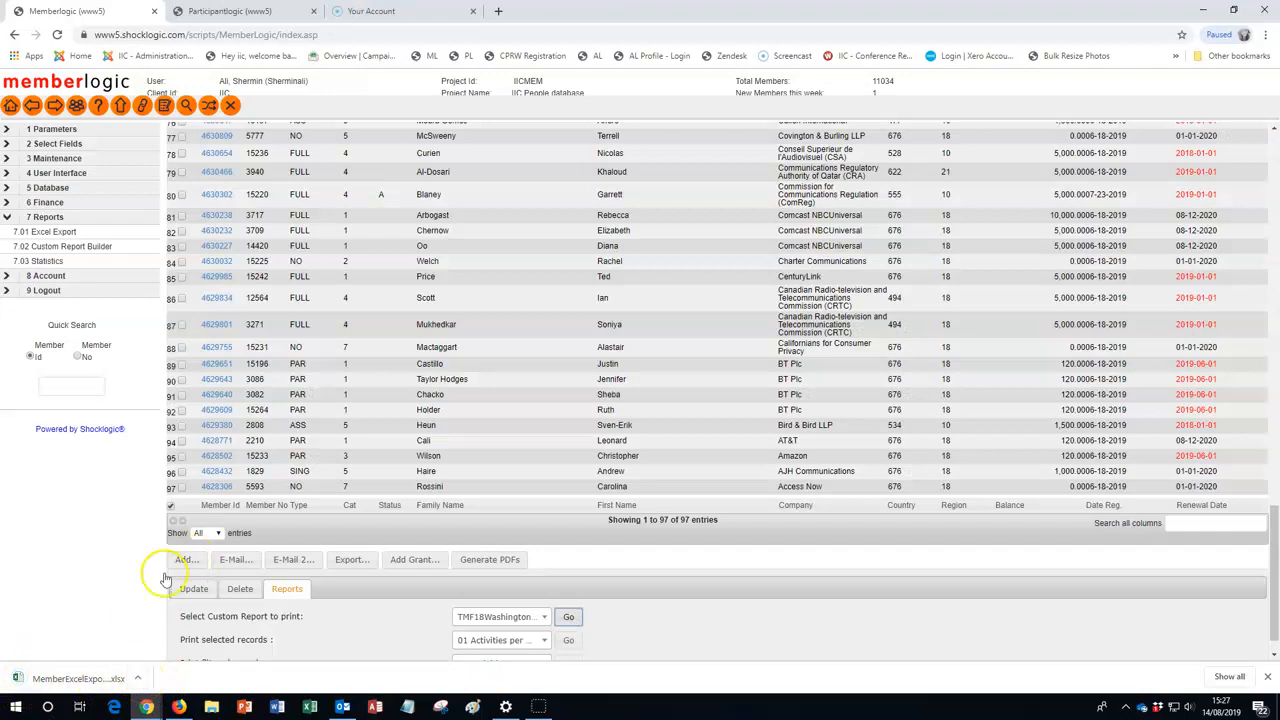
Open the downloaded MemberExcelExport workbook in Excel, enable editing and look through its rows
click(140, 680)
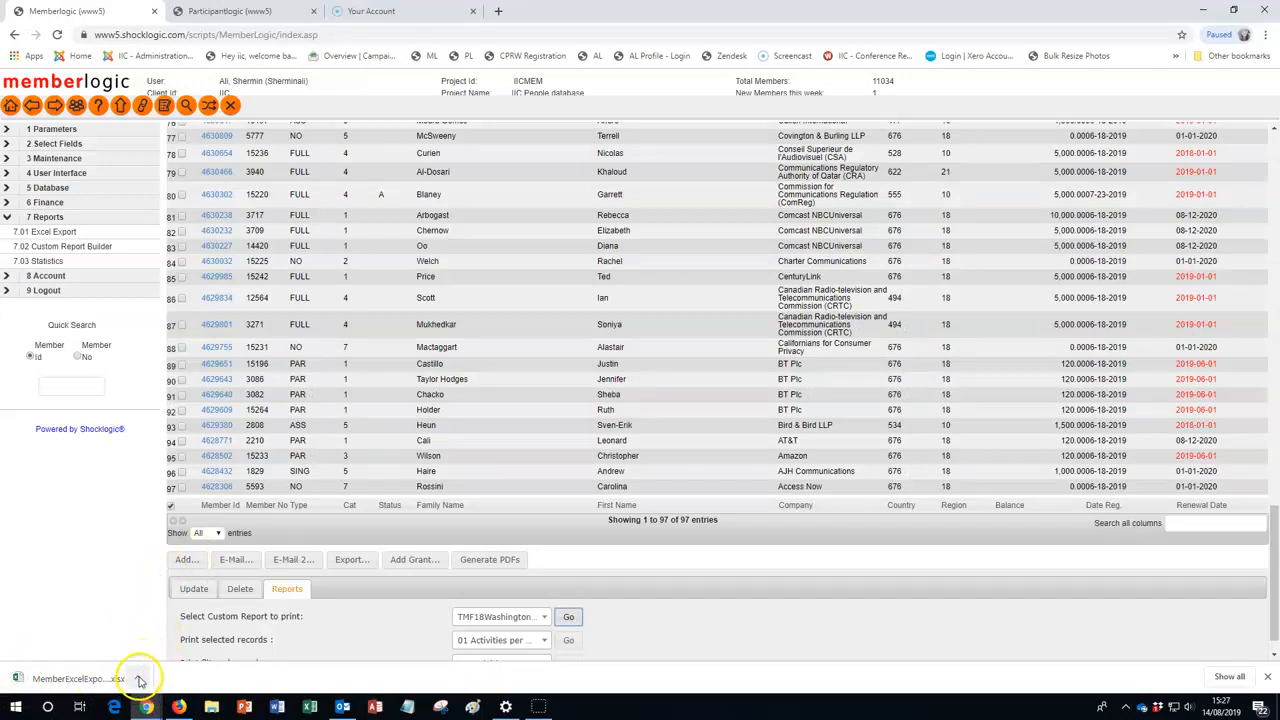
click(139, 679)
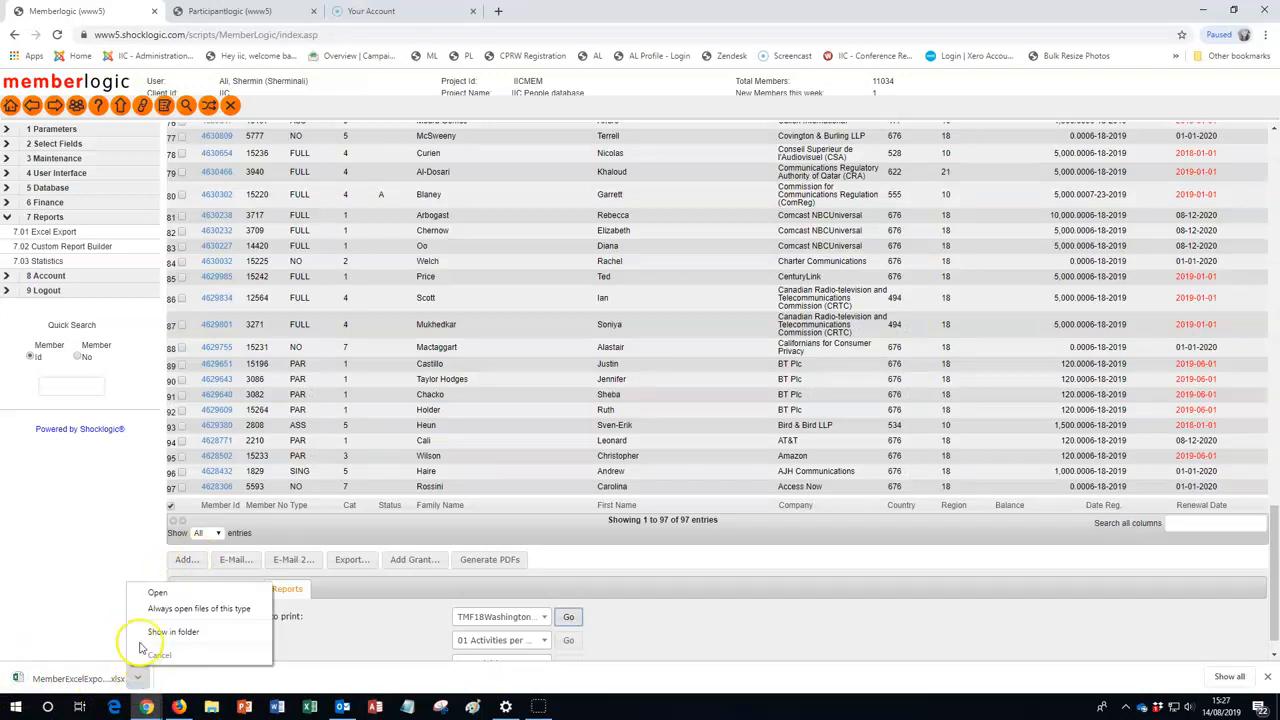
click(156, 594)
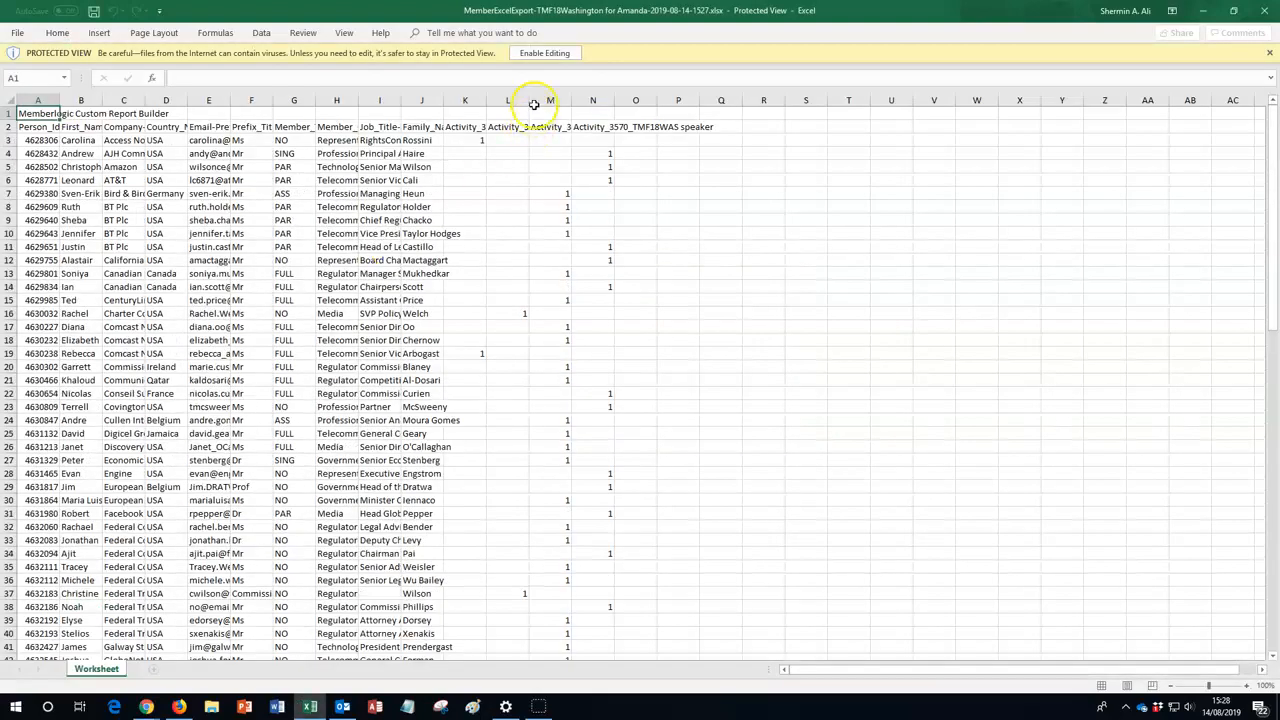
click(543, 54)
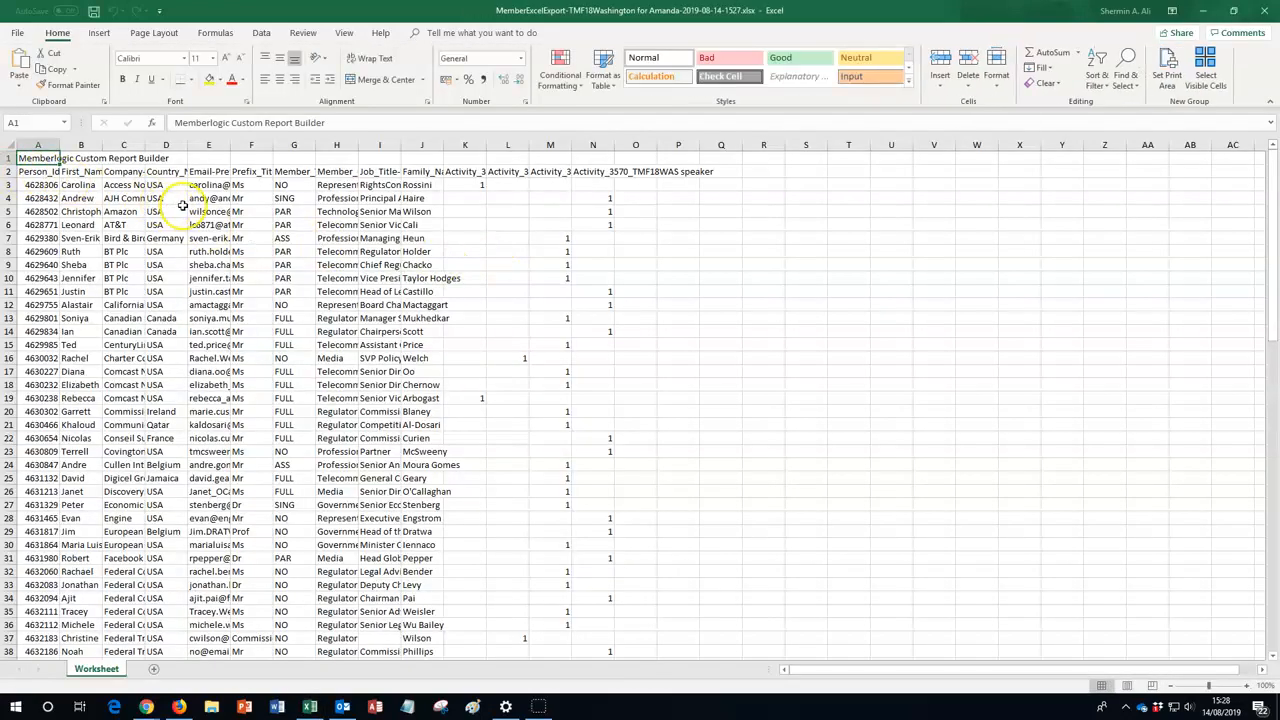
scroll(236, 292, down, 12)
scroll(236, 292, down, 12)
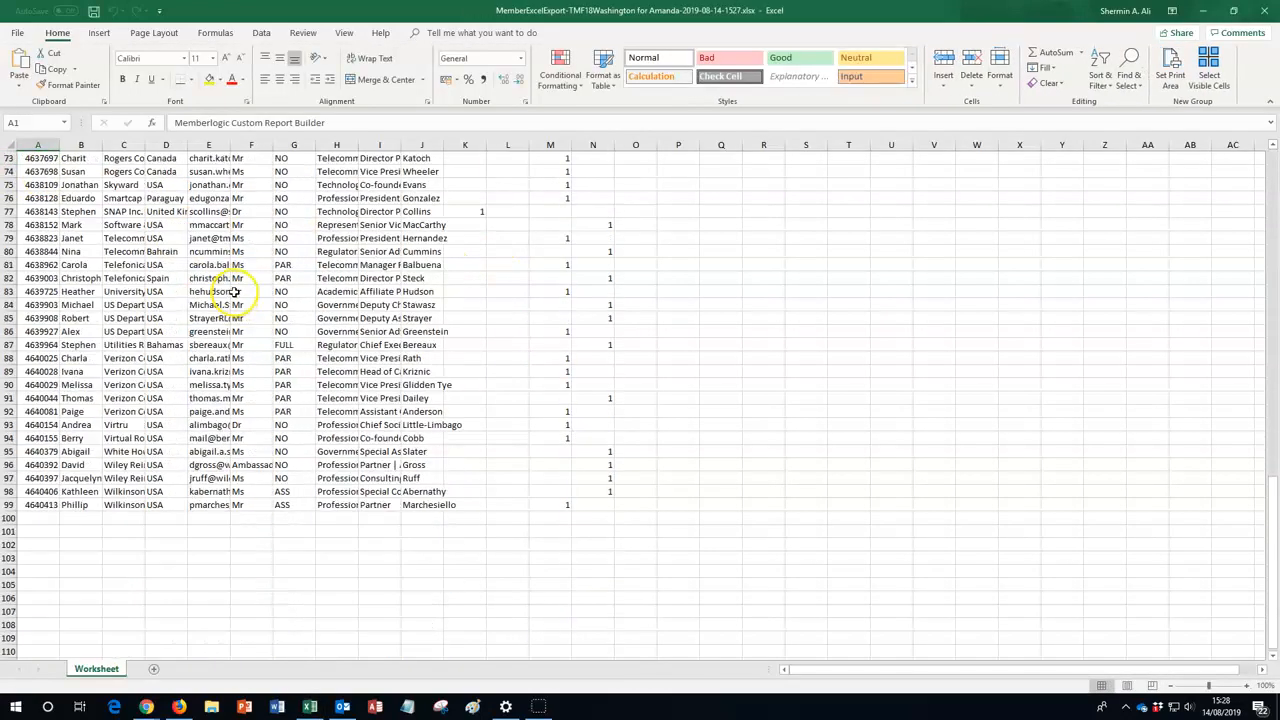
scroll(236, 290, up, 20)
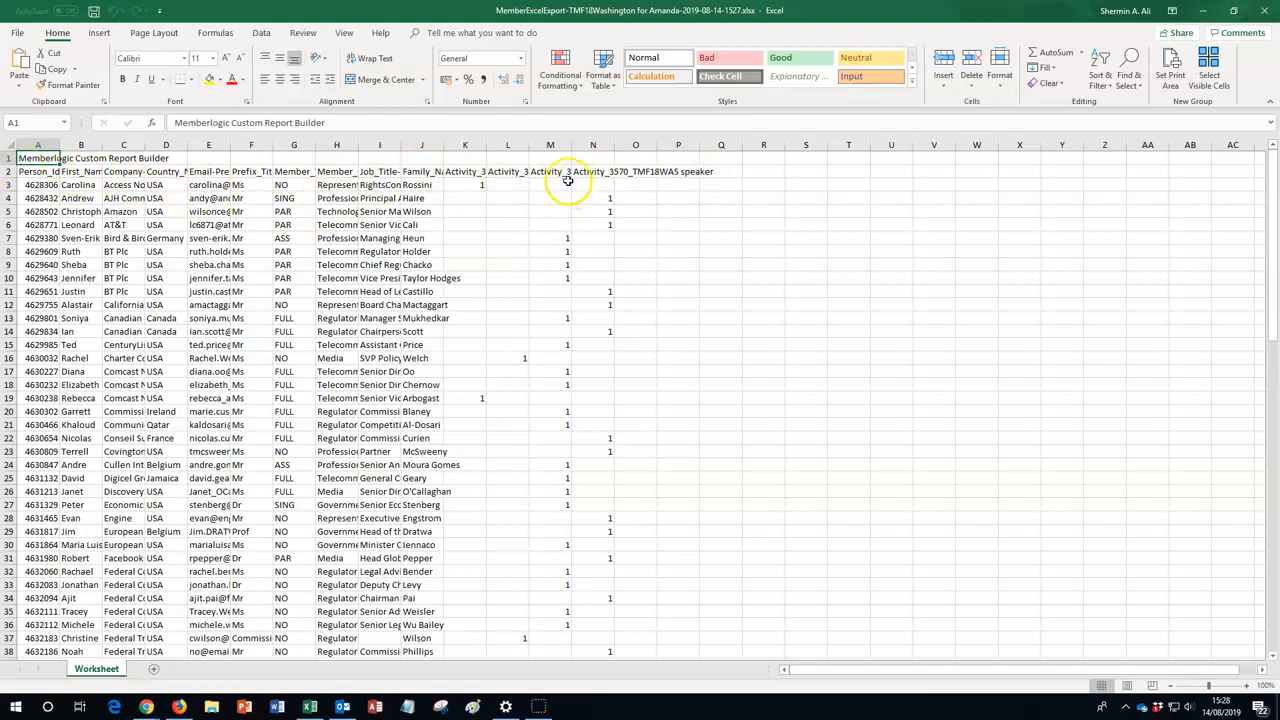
Wrap the text of the header row in row 2 and check the full names of the four activity columns
click(9, 171)
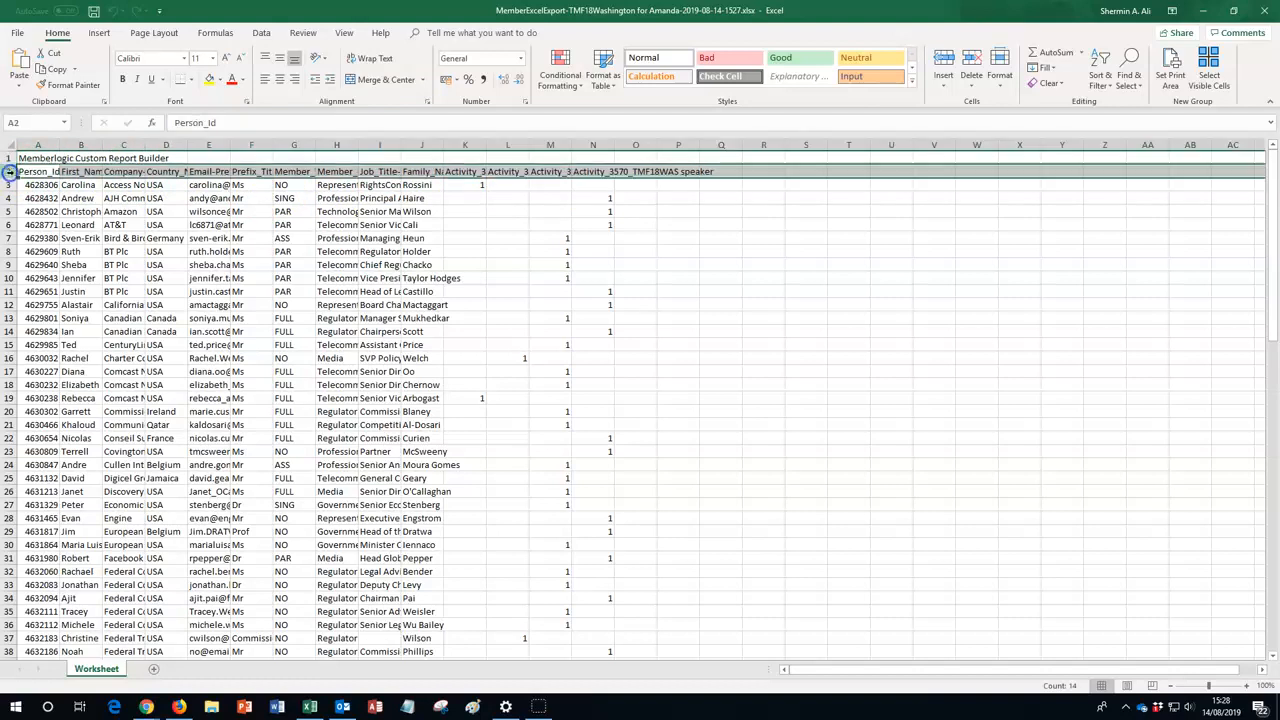
click(360, 60)
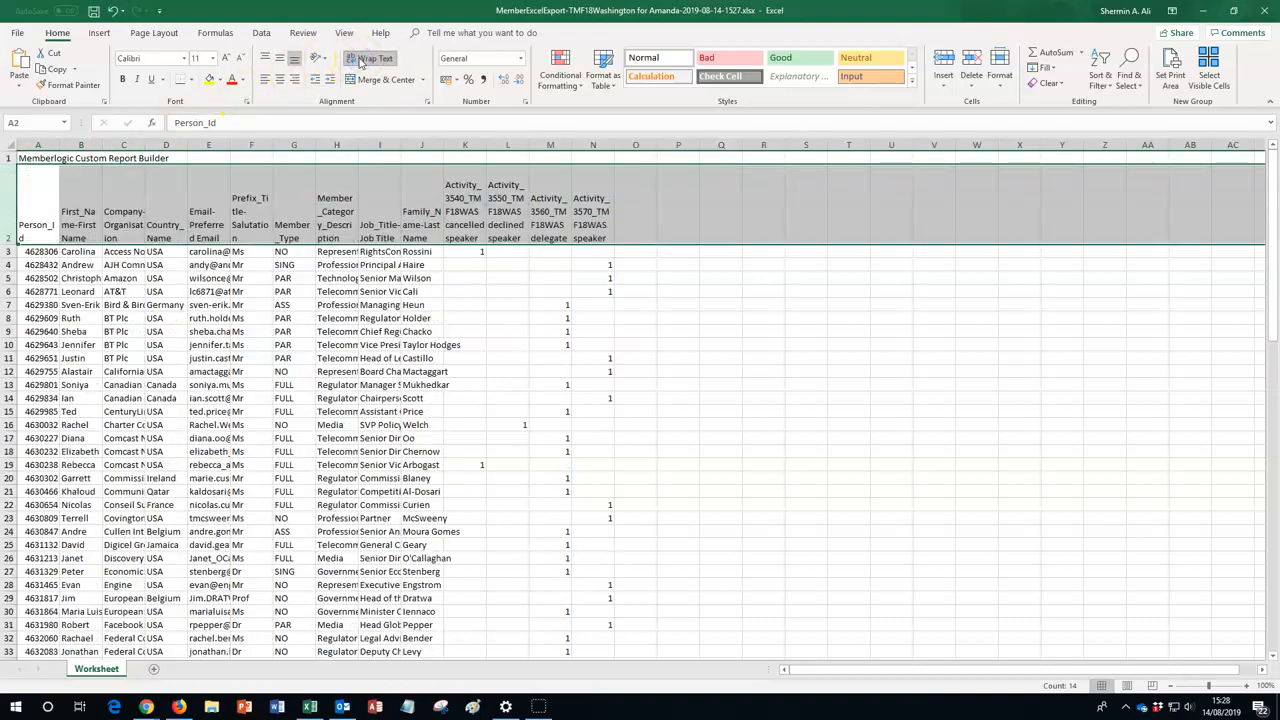
click(498, 215)
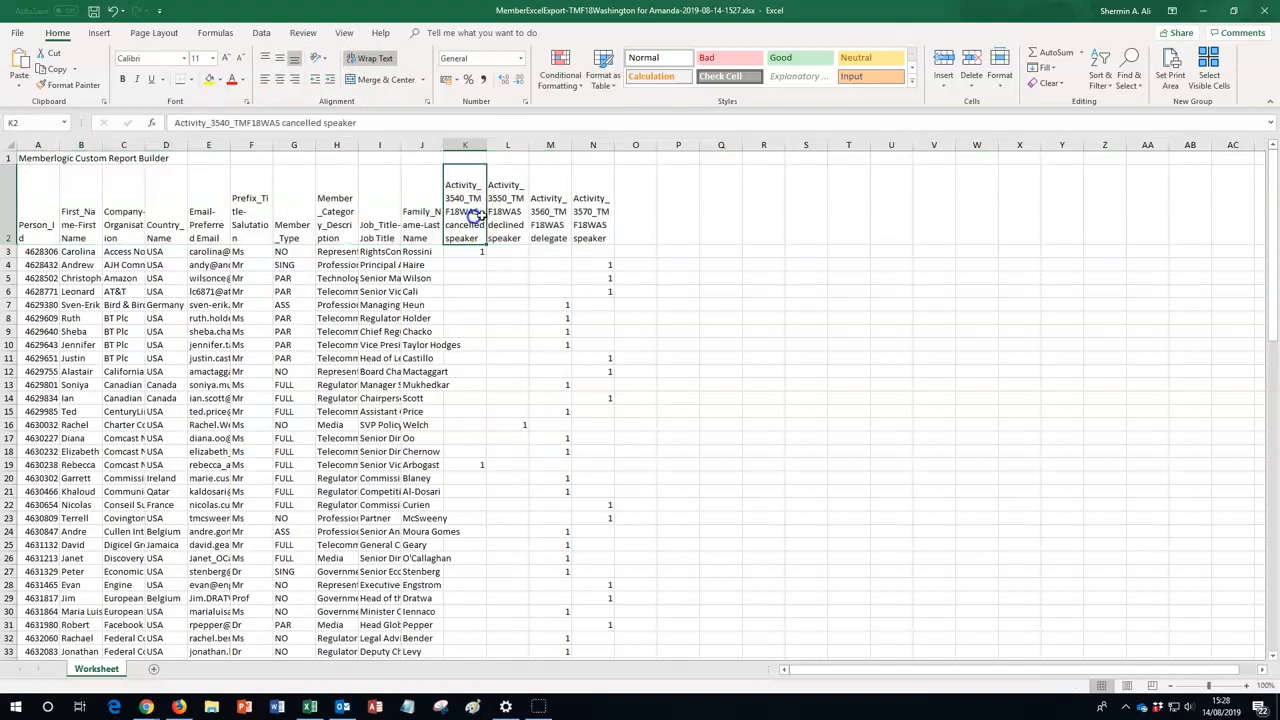
click(541, 212)
key(Right)
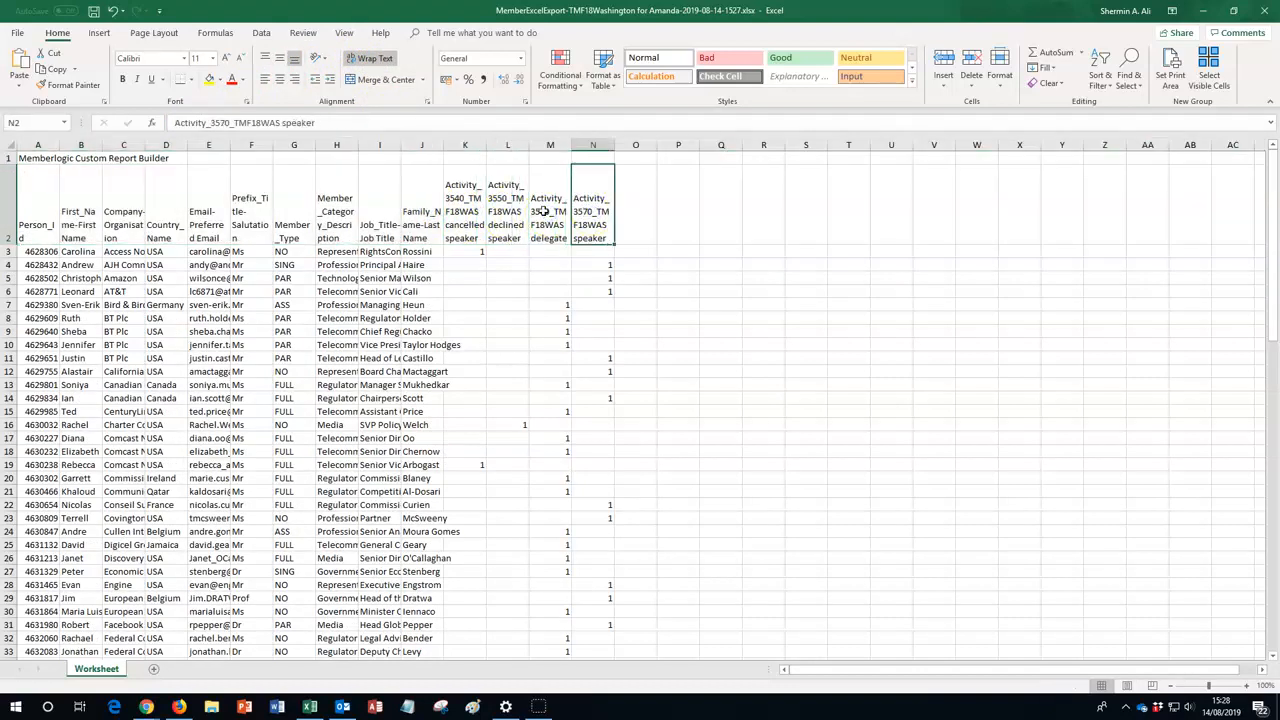
Add filters to the header row starting at Person_Id in cell A2
click(26, 192)
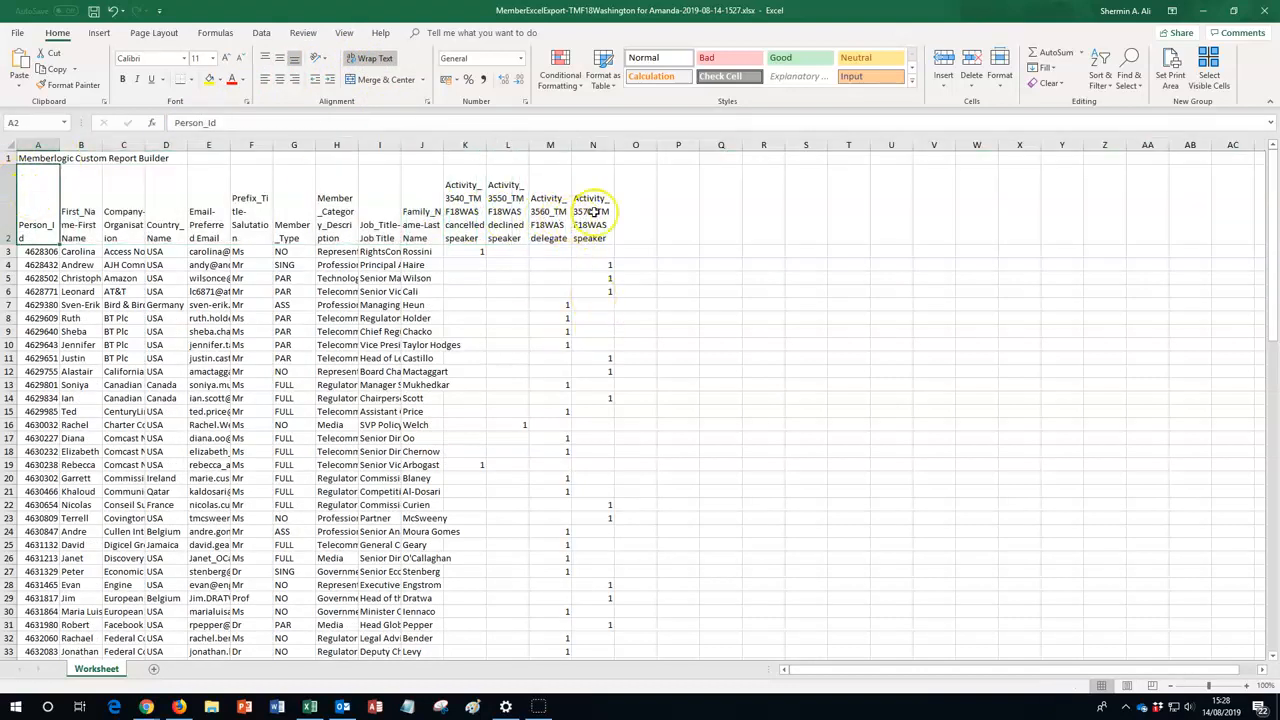
click(262, 33)
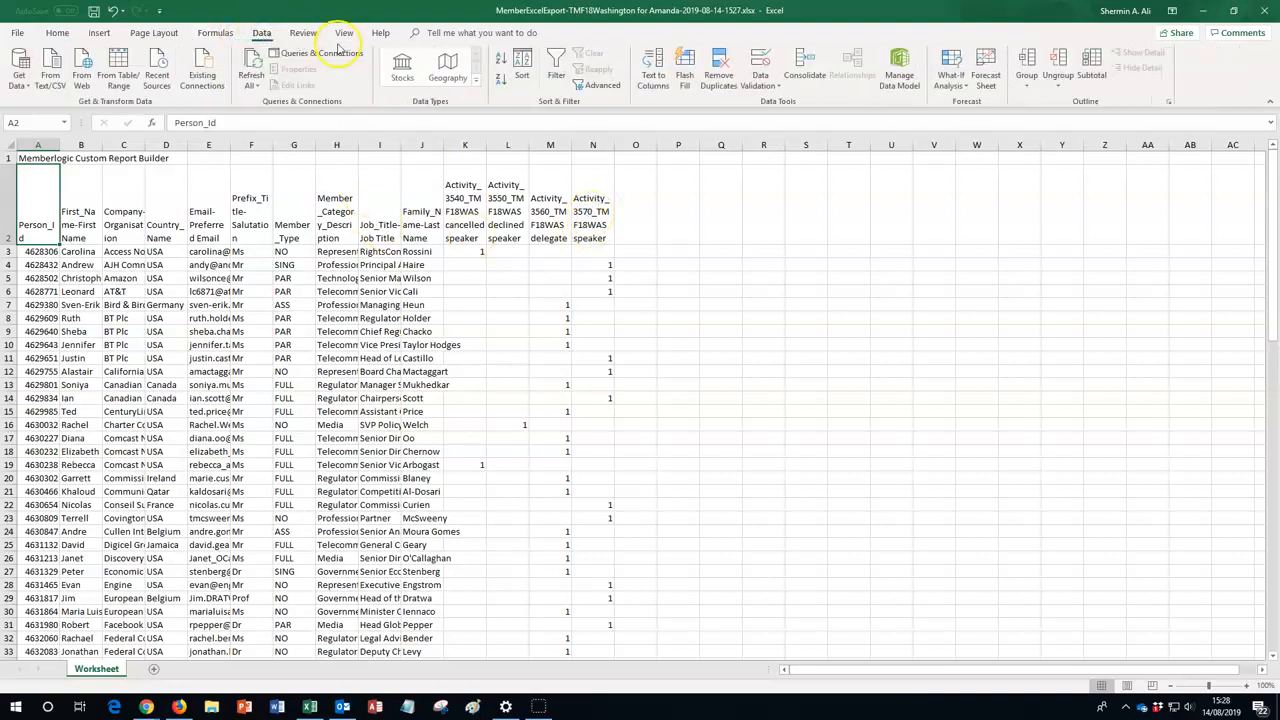
click(555, 62)
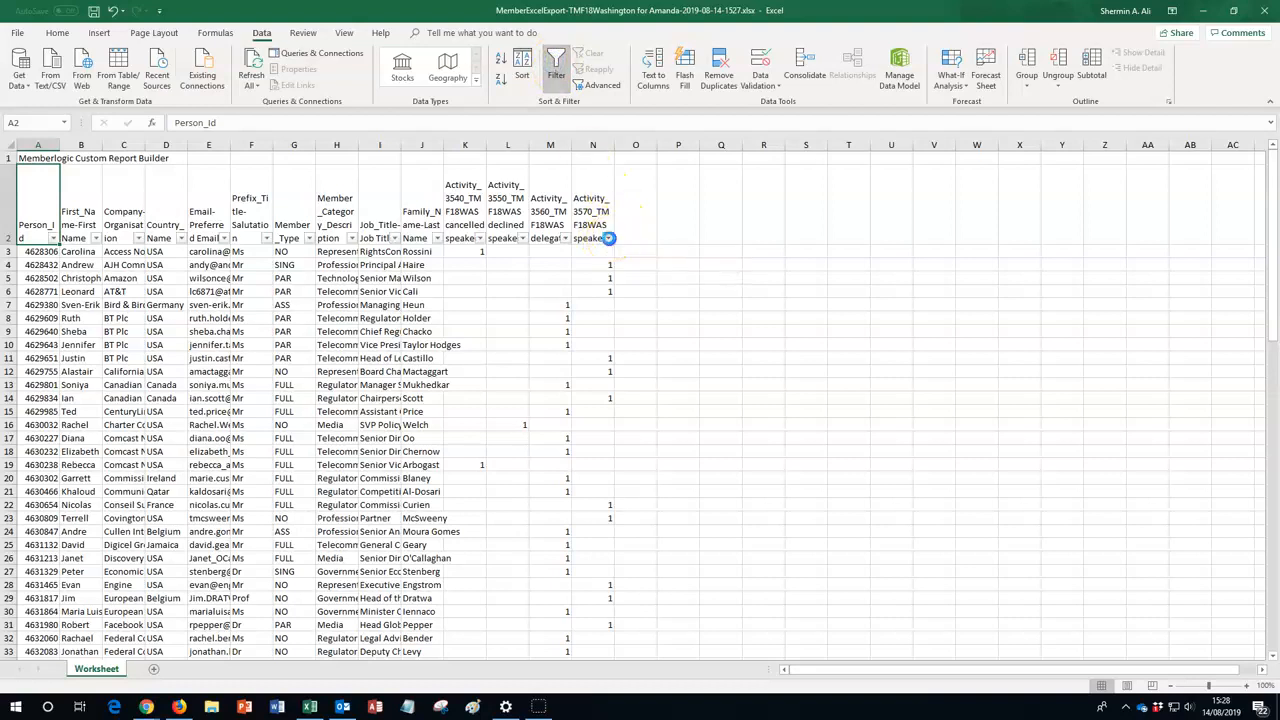
Filter the Activity_3570_TMF18WAS speaker column to the value 1 and select its filtered cells to count the speakers
click(608, 238)
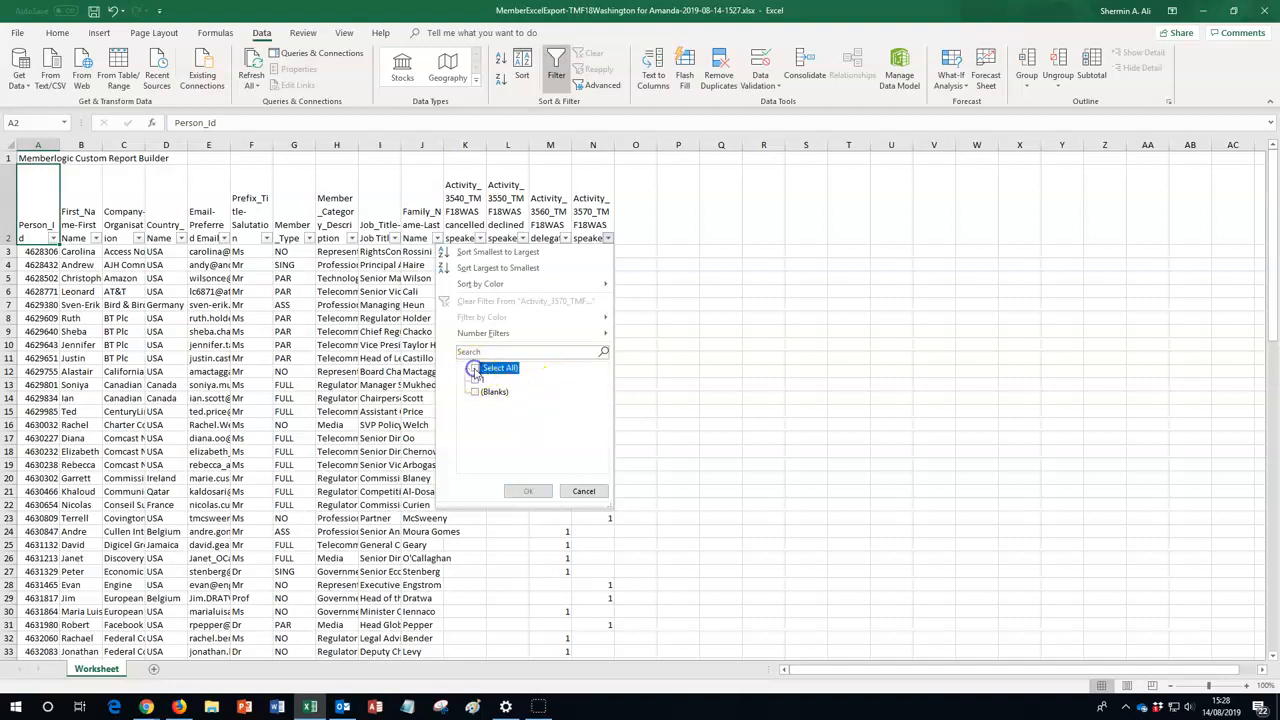
click(476, 380)
click(528, 491)
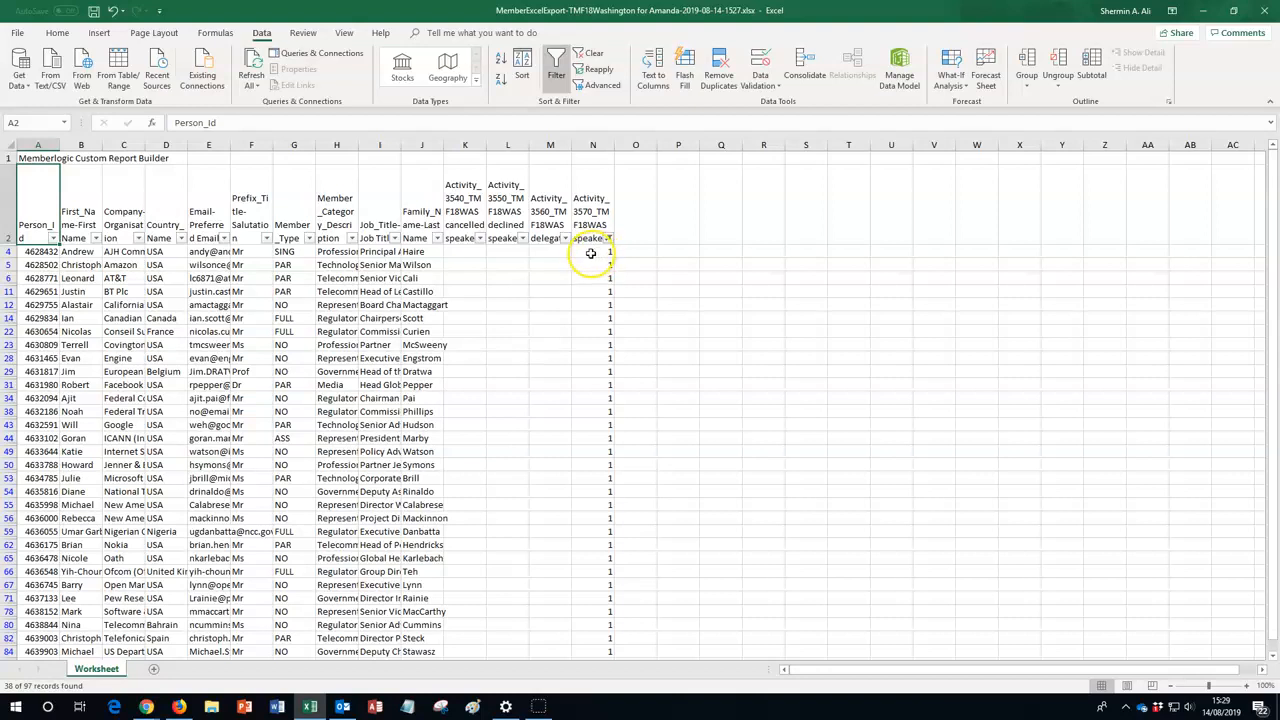
drag(596, 252, 601, 609)
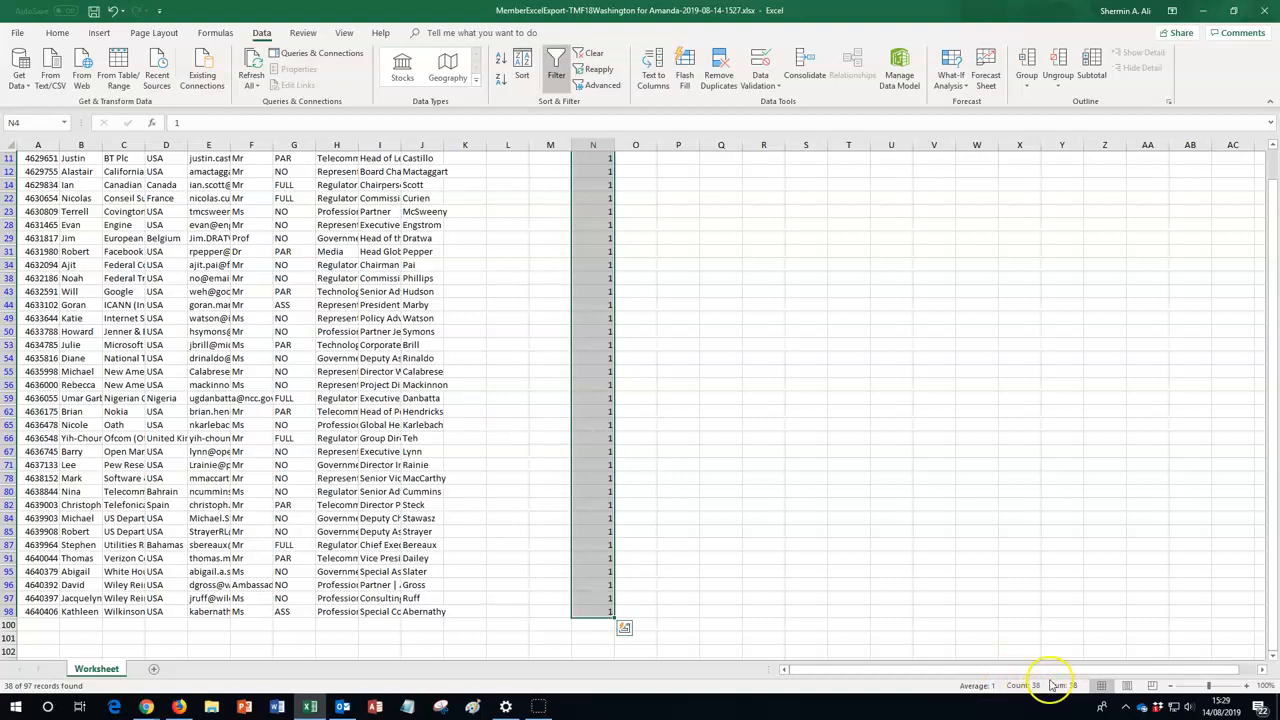
drag(1273, 338, 1272, 287)
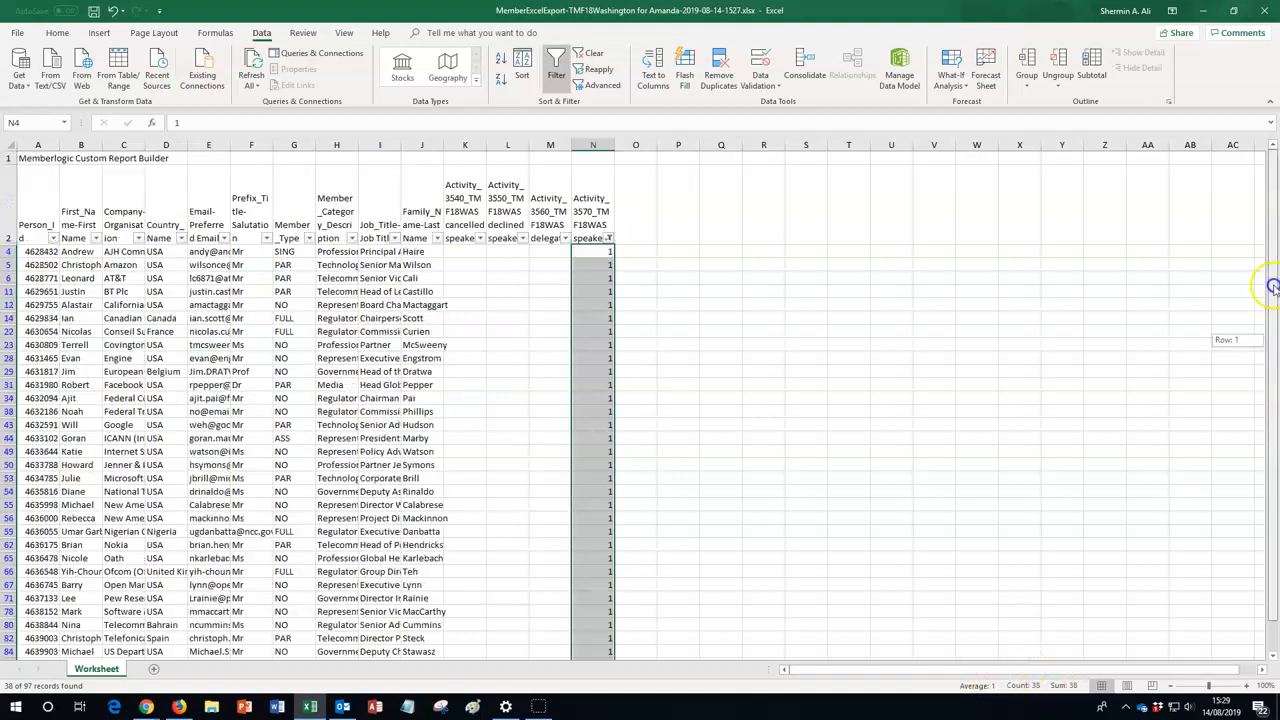
Show all rows again by selecting every value in the Activity_3570_TMF18WAS speaker filter, and select cell K3 in the cancelled speaker column
click(607, 238)
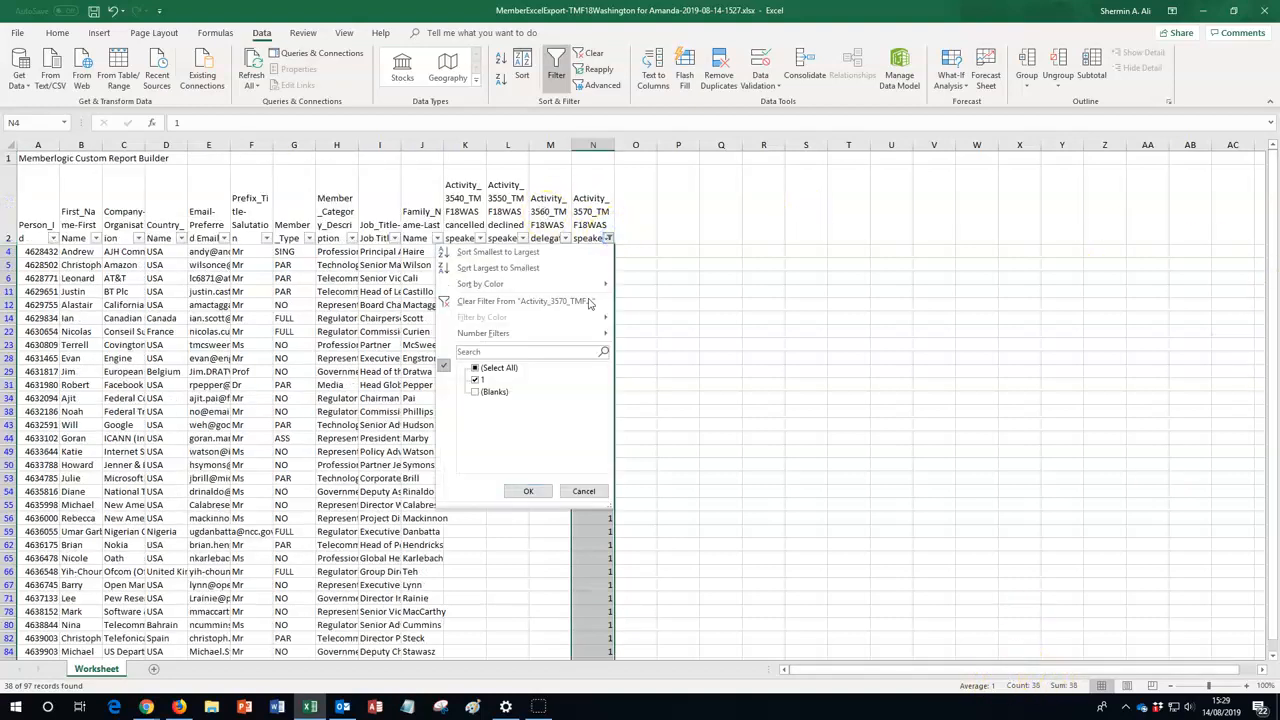
click(476, 368)
click(527, 492)
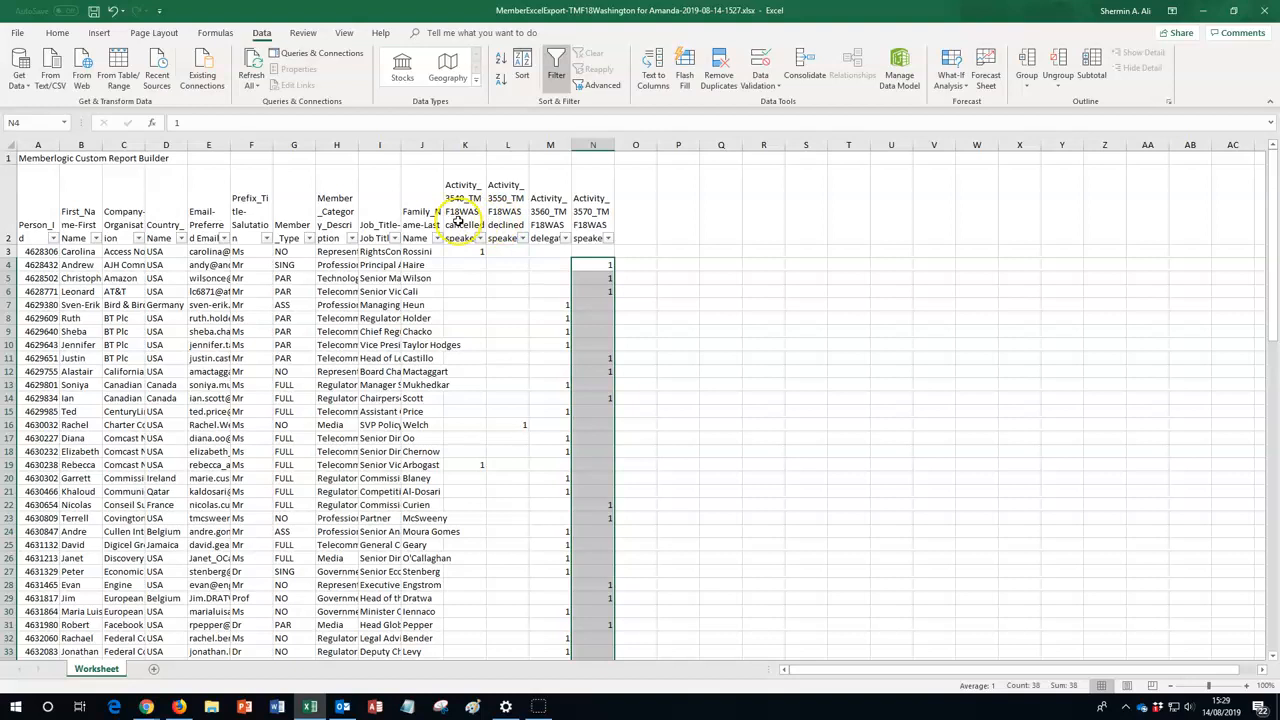
click(591, 254)
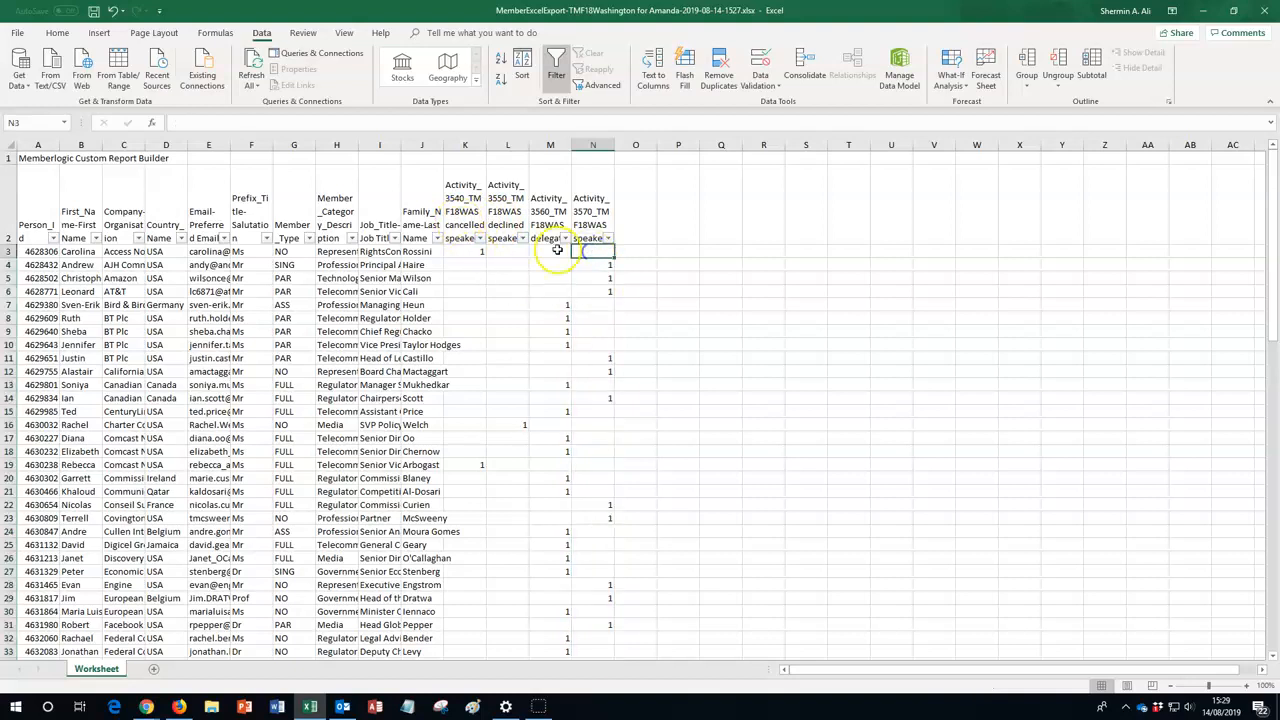
click(462, 251)
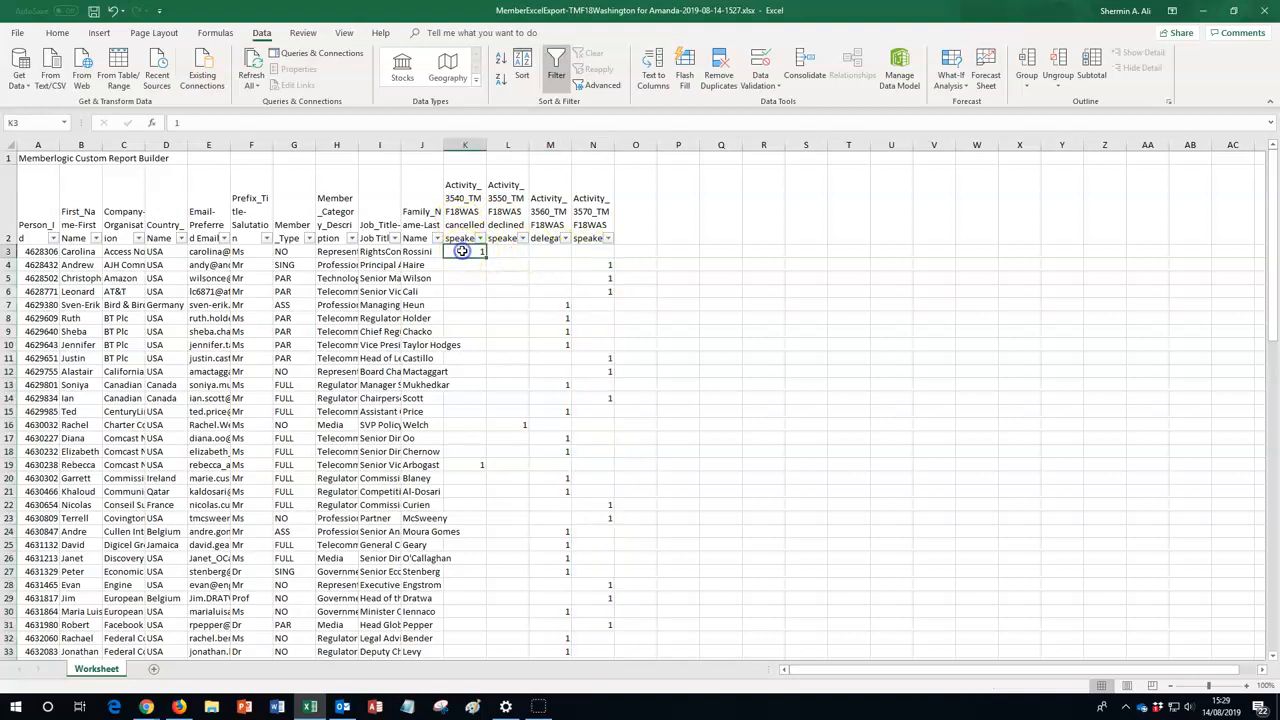